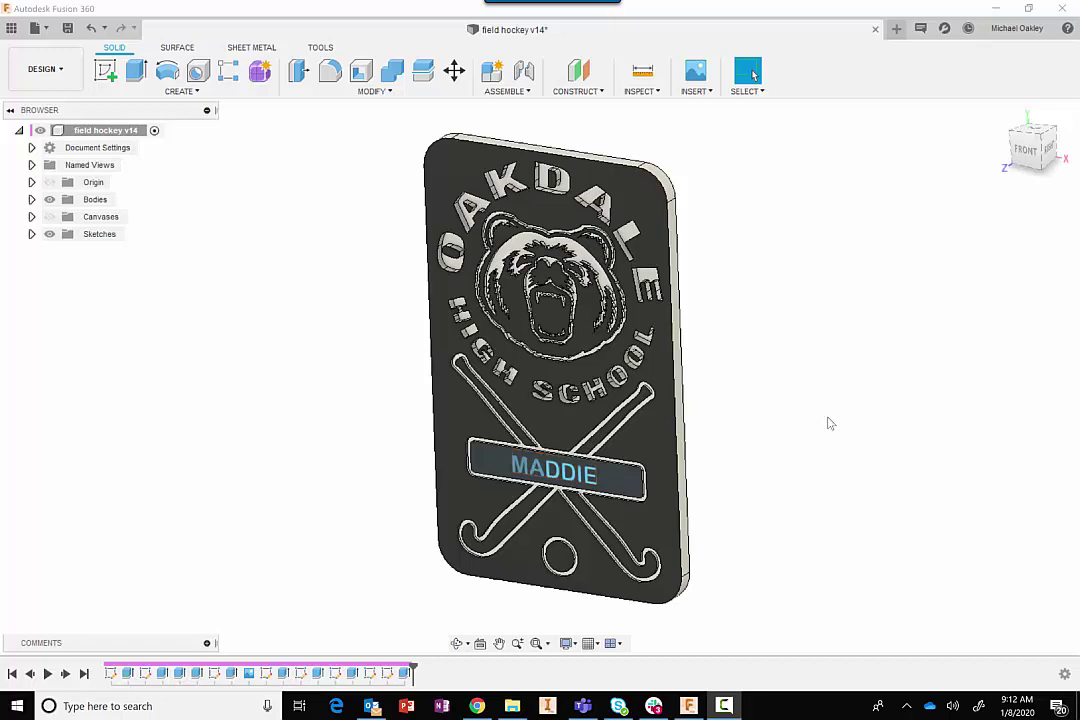
Bring Chrome forward and open online-convert.com's Convert To SVG image converter
{"action": "middle_click_drag", "start_coordinate": [738, 403], "coordinate": [729, 317]}
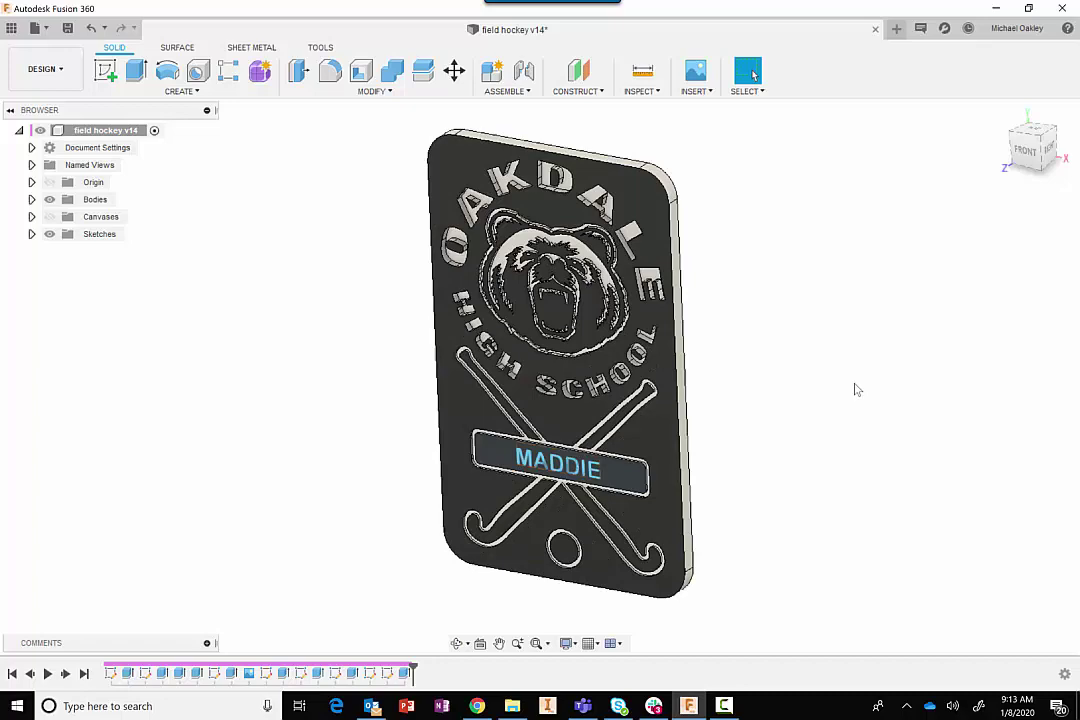
{"action": "left_click", "coordinate": [479, 710]}
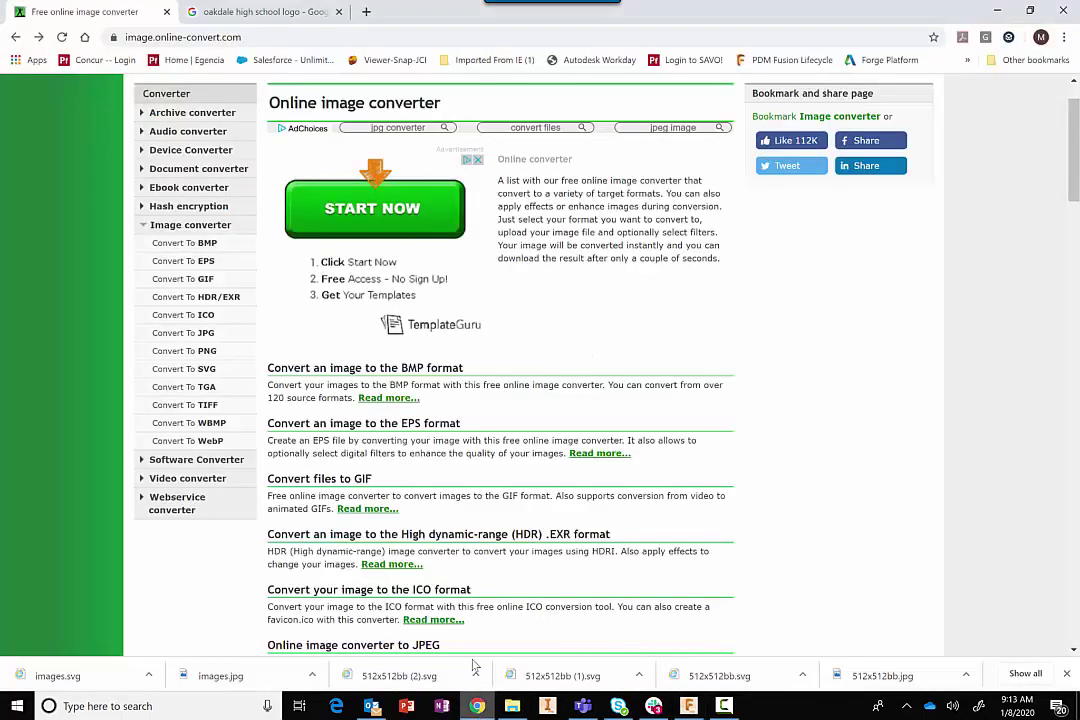
{"action": "left_click", "coordinate": [183, 372]}
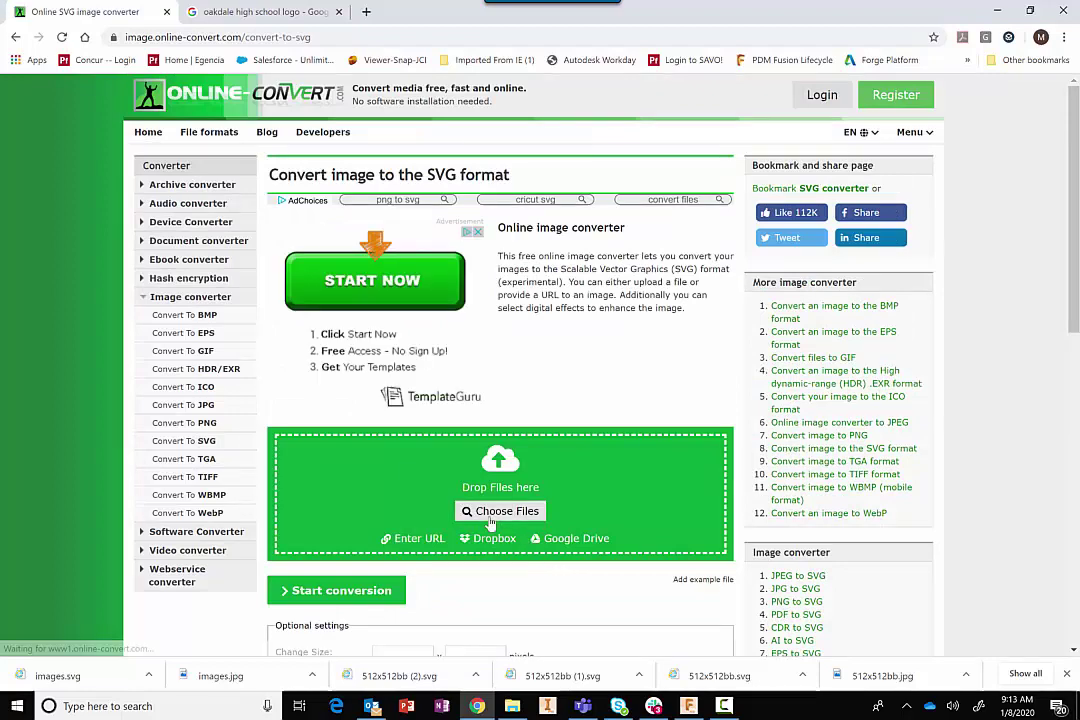
Upload images.jpg from the Downloads folder to the converter
{"action": "left_click", "coordinate": [490, 515]}
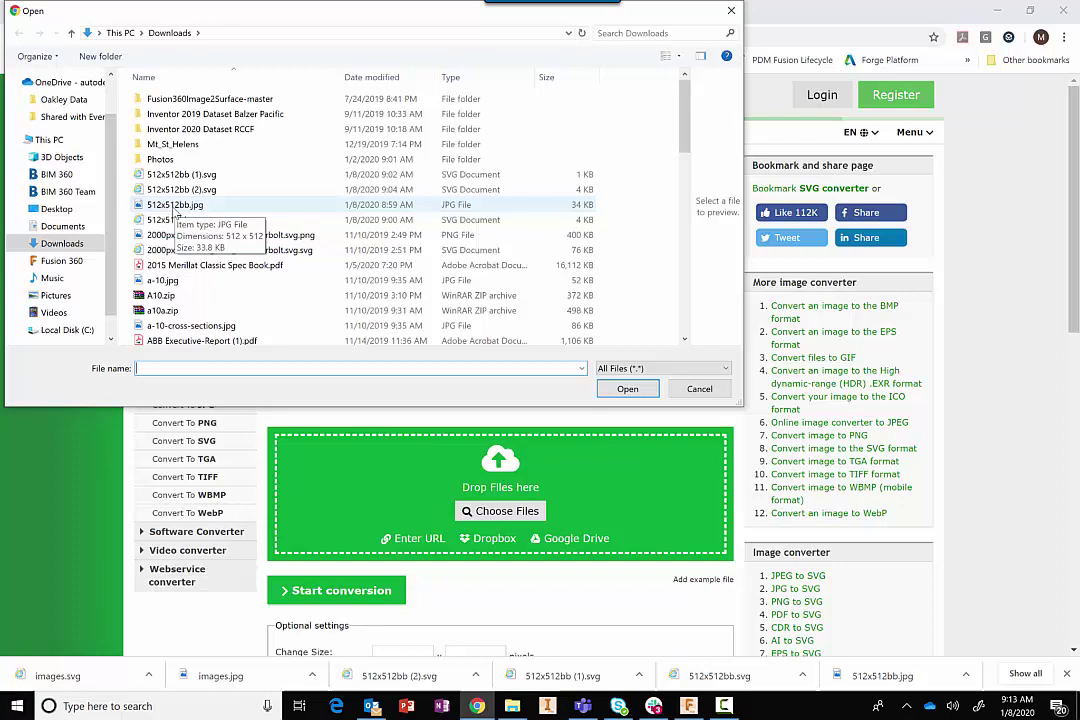
{"action": "scroll", "coordinate": [205, 248], "scroll_direction": "down", "scroll_amount": 1}
{"action": "scroll", "coordinate": [205, 248], "scroll_direction": "down", "scroll_amount": 3}
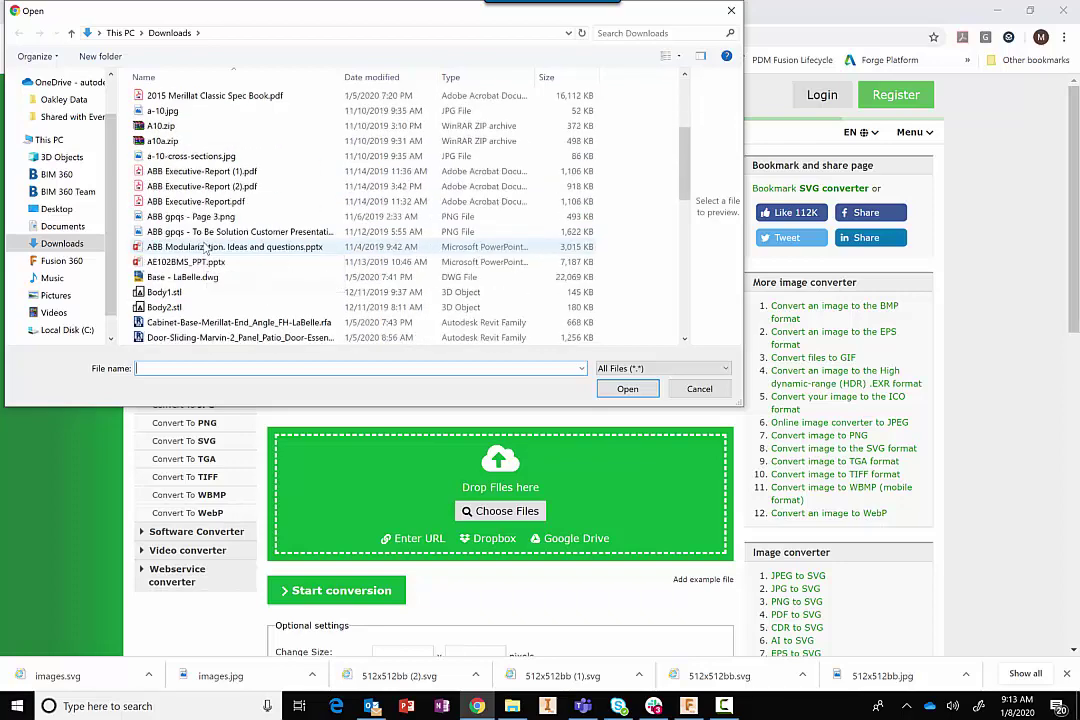
{"action": "scroll", "coordinate": [205, 248], "scroll_direction": "down", "scroll_amount": 2}
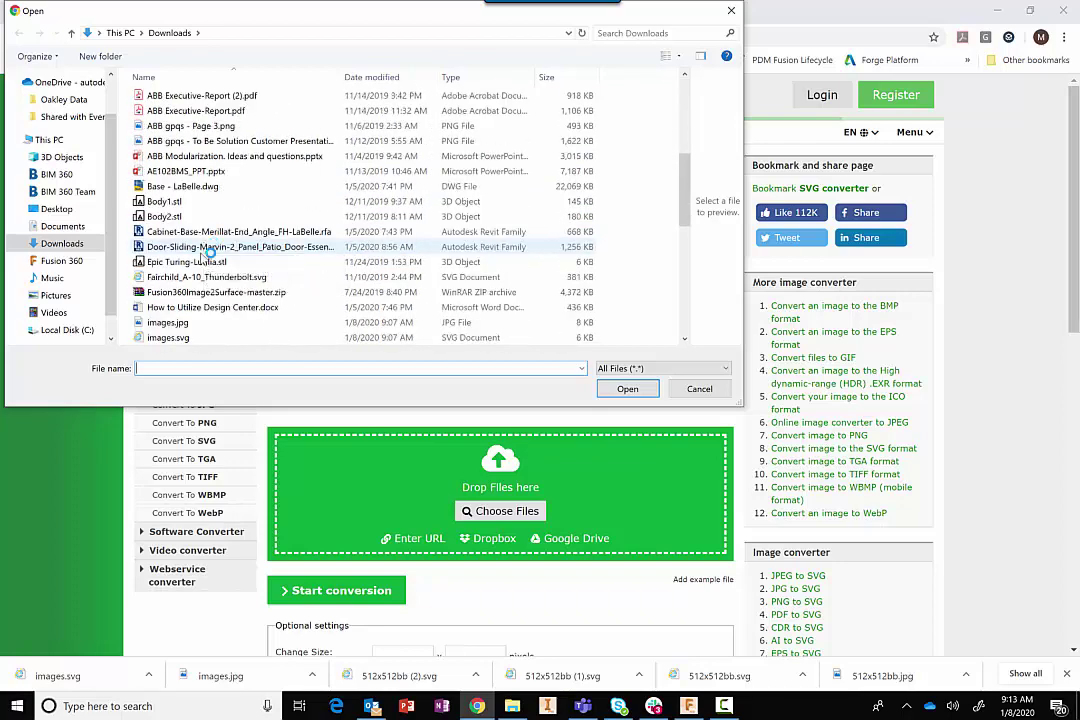
{"action": "left_click", "coordinate": [167, 322]}
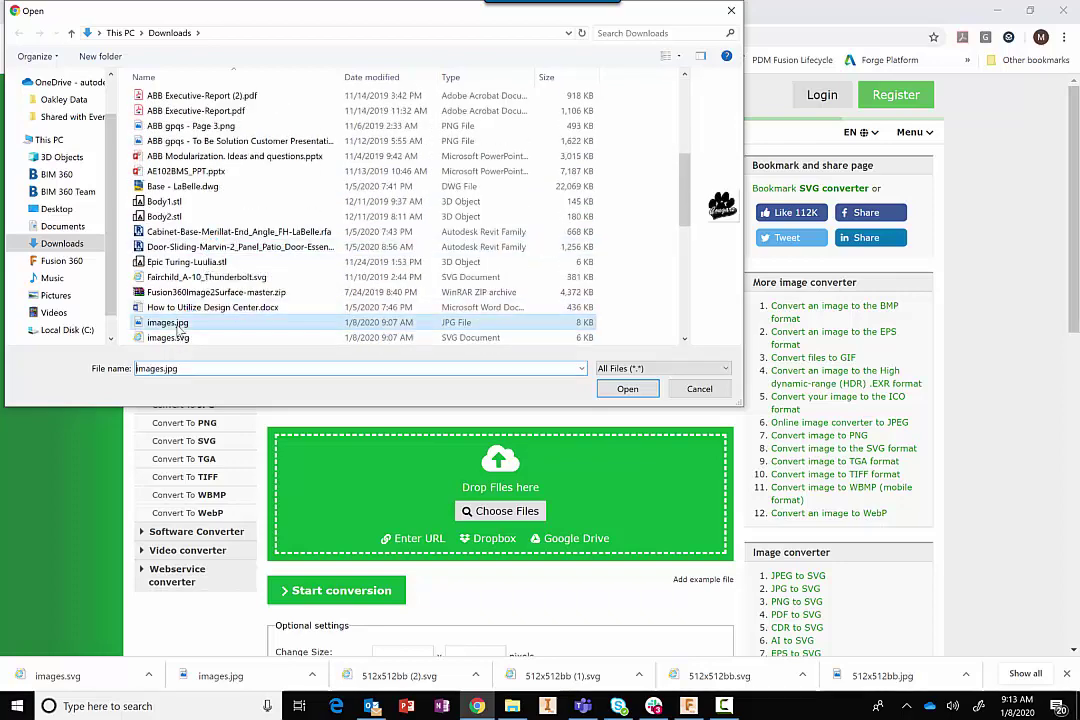
{"action": "left_click", "coordinate": [625, 388]}
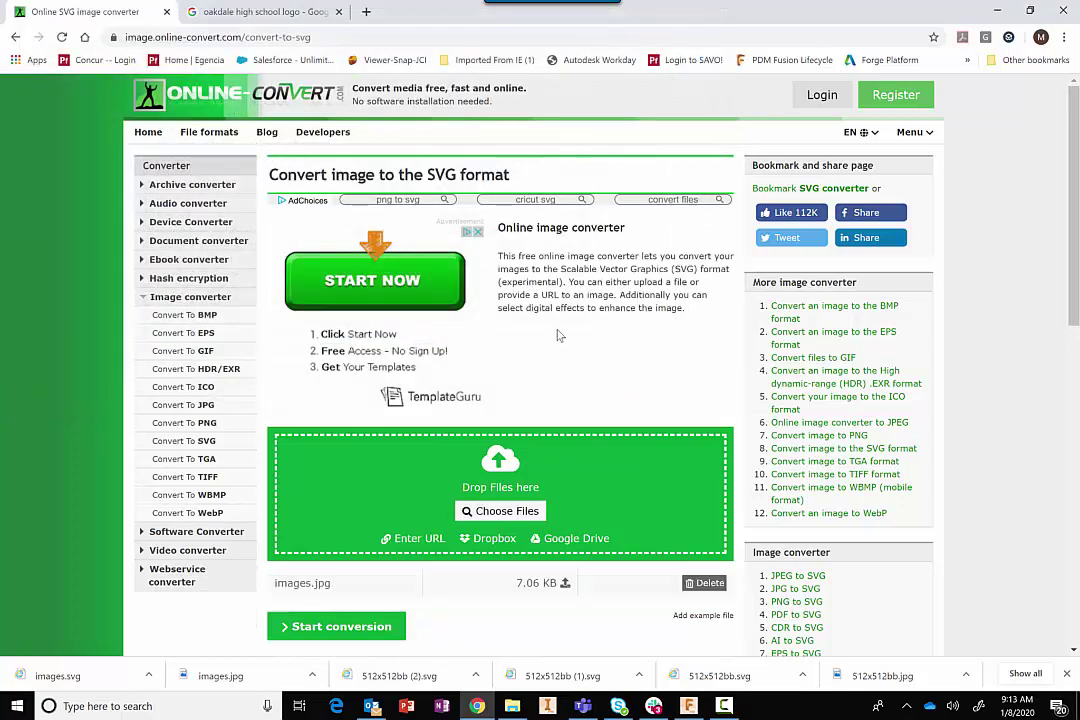
Start the SVG conversion and save the resulting file as images (1).svg in Downloads
{"action": "scroll", "coordinate": [559, 336], "scroll_direction": "down", "scroll_amount": 4}
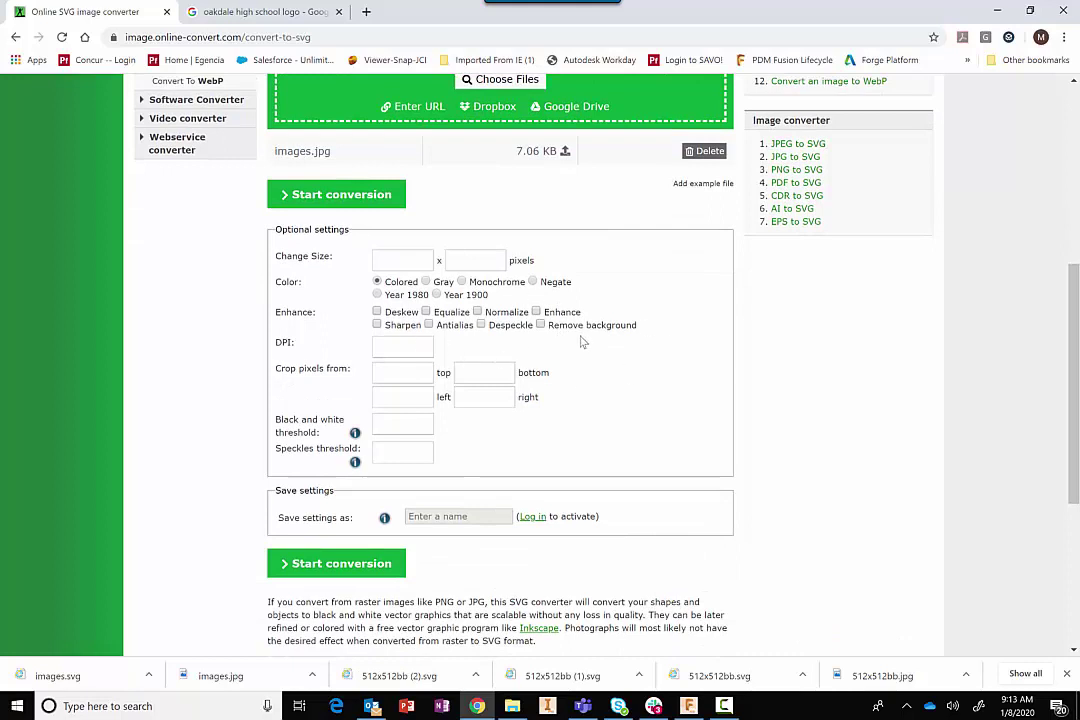
{"action": "left_click", "coordinate": [345, 565]}
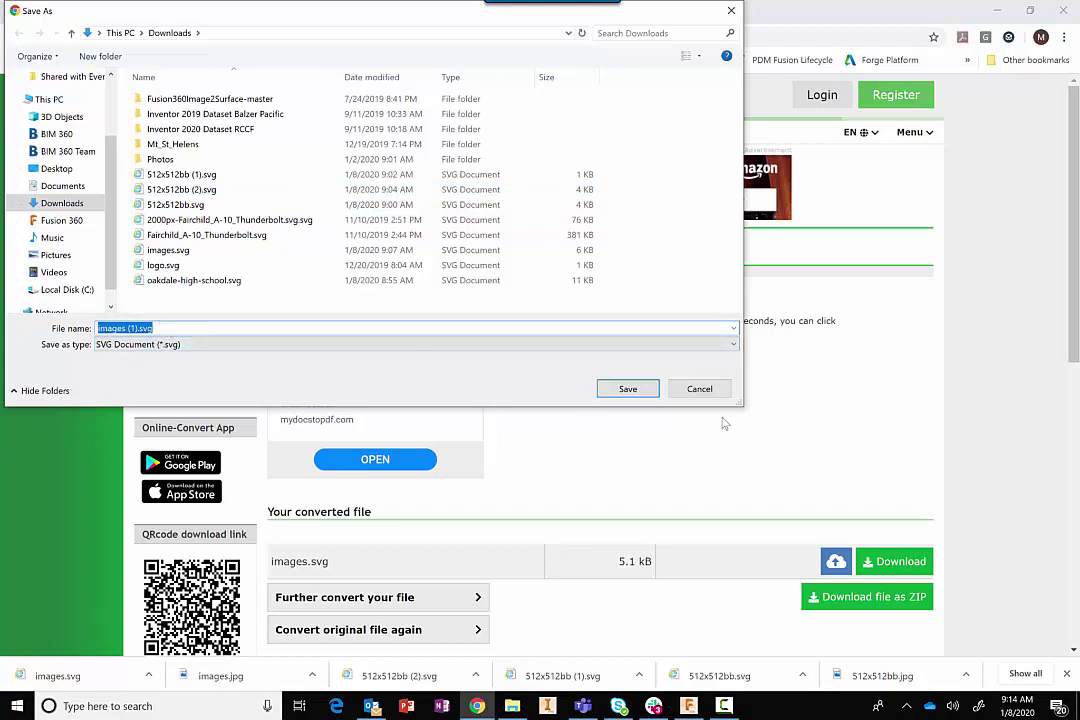
{"action": "left_click", "coordinate": [632, 394]}
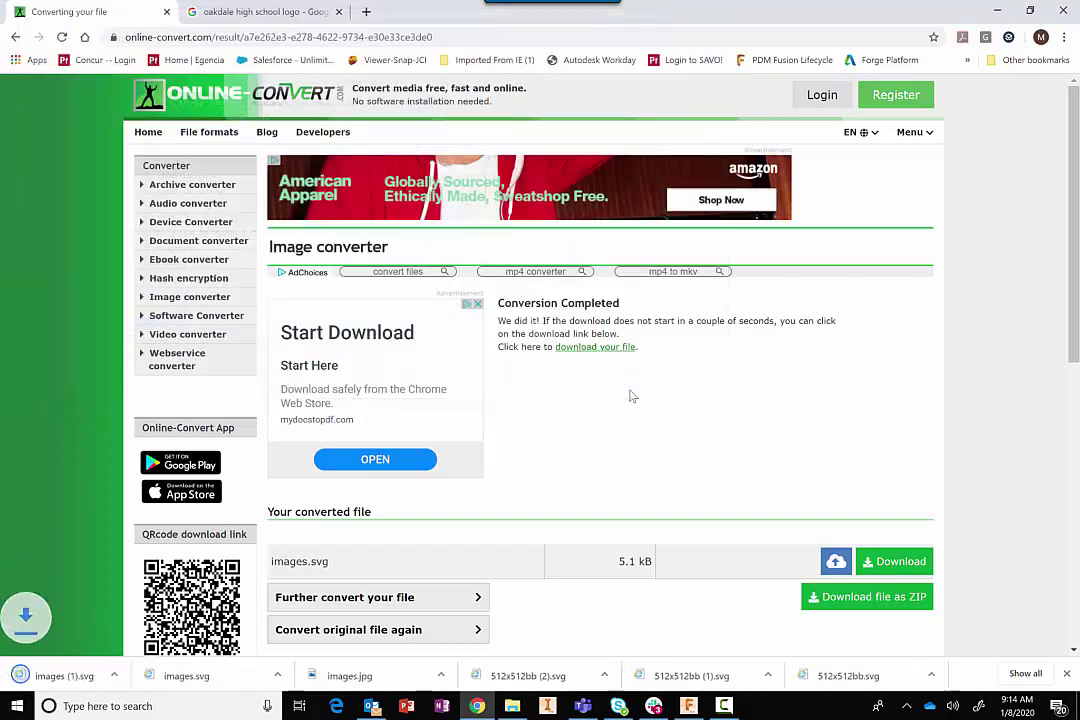
Return to the field hockey v14 plaque design and look at the Insert SVG option
{"action": "left_click", "coordinate": [691, 709]}
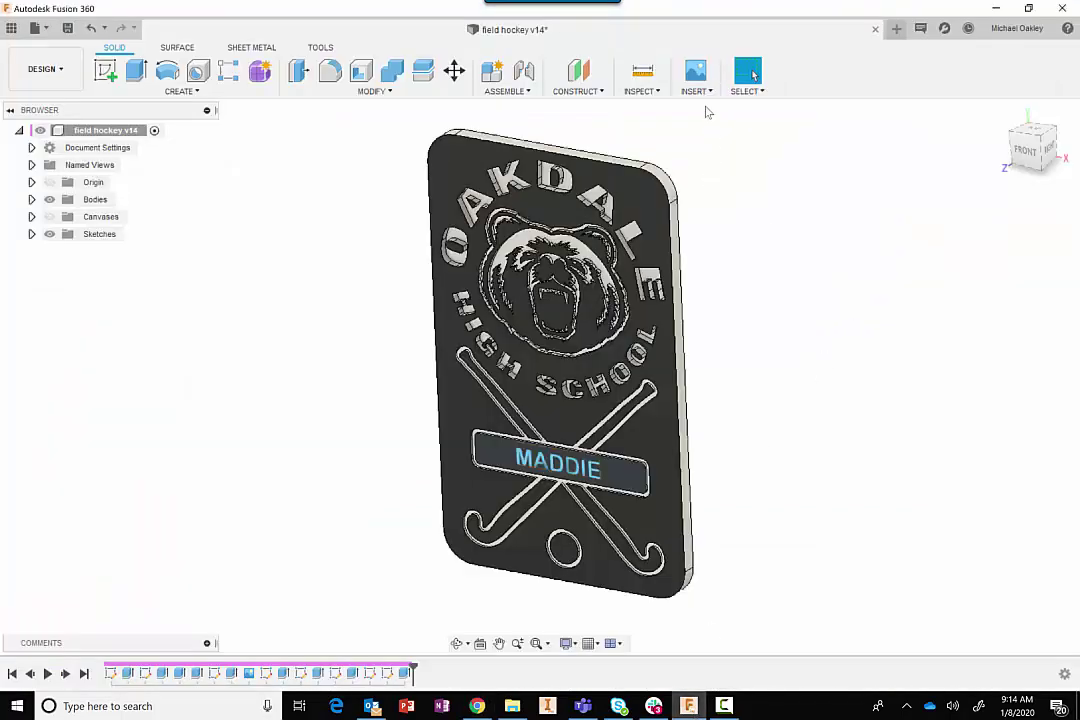
{"action": "left_click", "coordinate": [706, 91]}
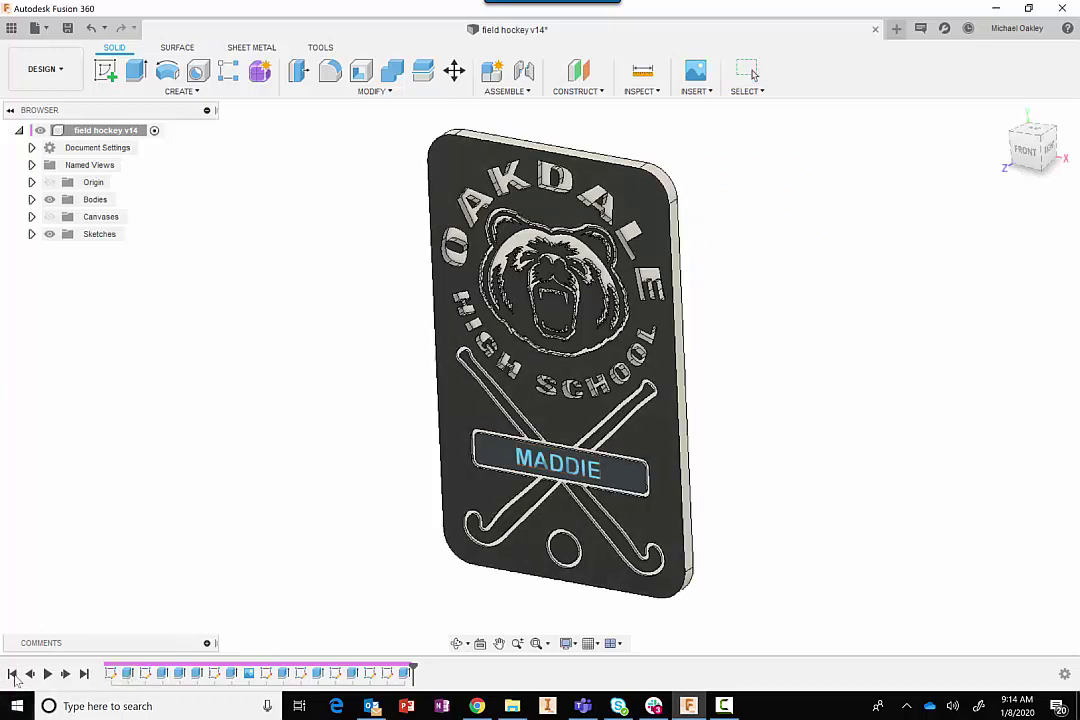
Roll the timeline to the start, show Sketch1, step past the extrude, and edit Sketch2
{"action": "left_click", "coordinate": [12, 674]}
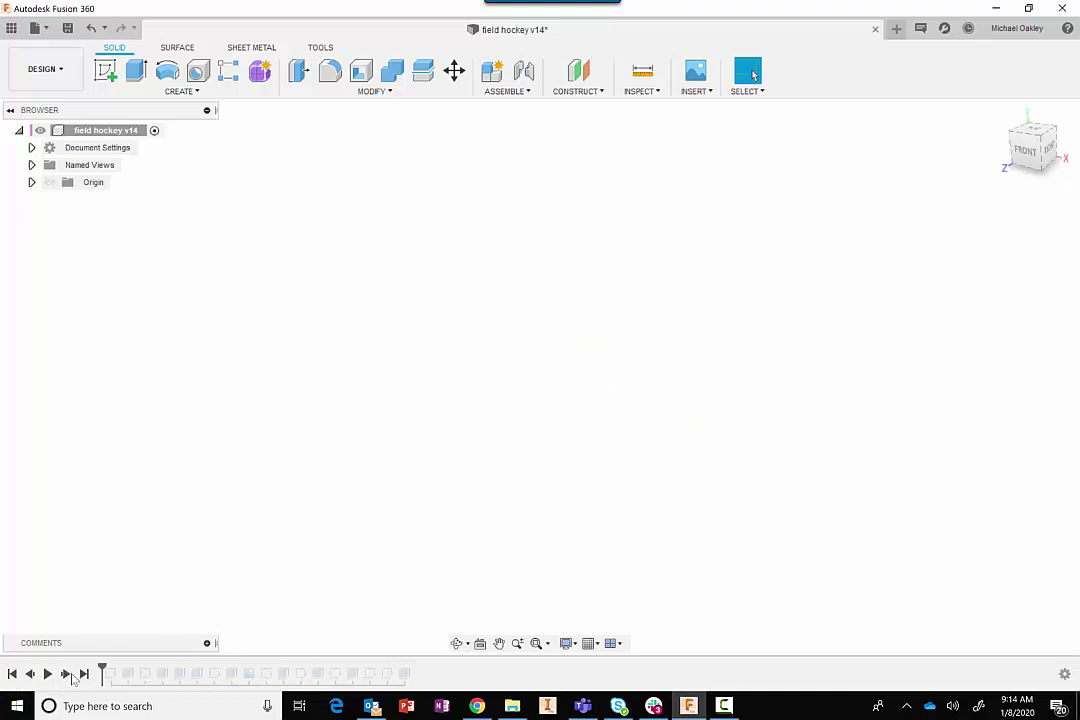
{"action": "left_click", "coordinate": [66, 675]}
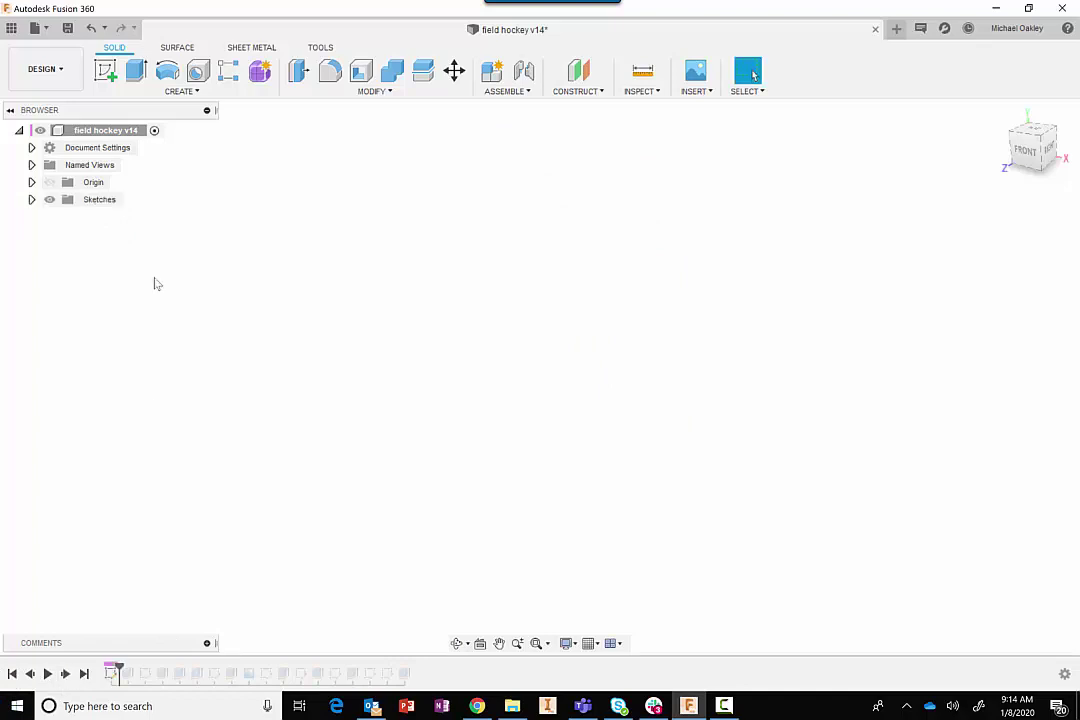
{"action": "left_click", "coordinate": [31, 199]}
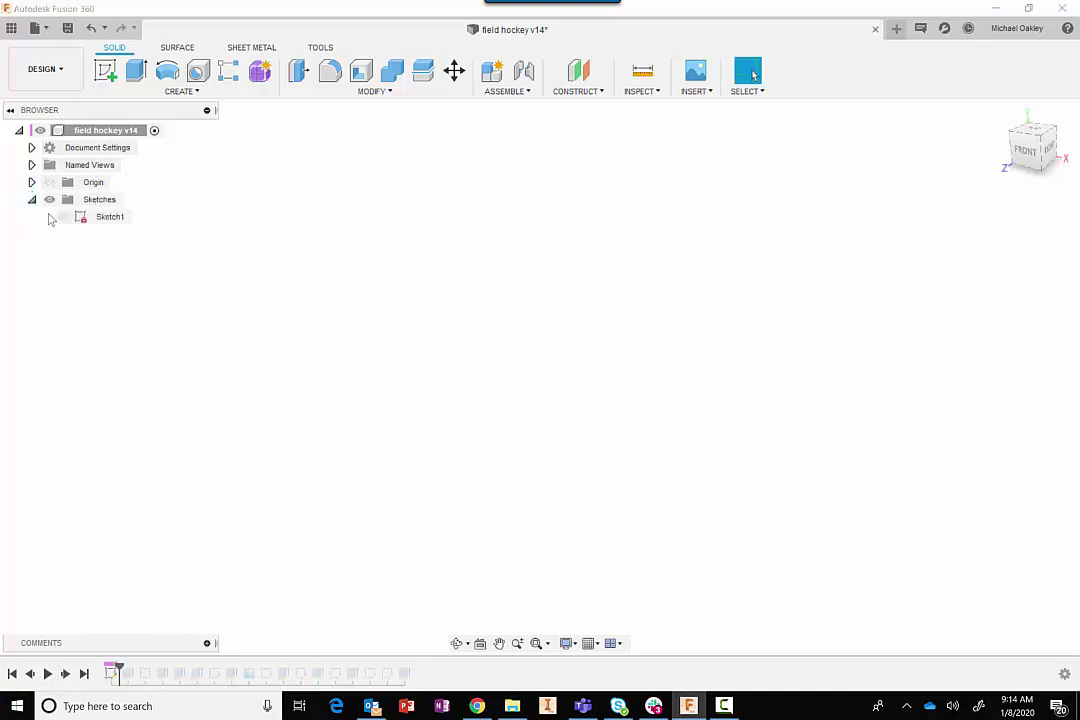
{"action": "left_click", "coordinate": [62, 217]}
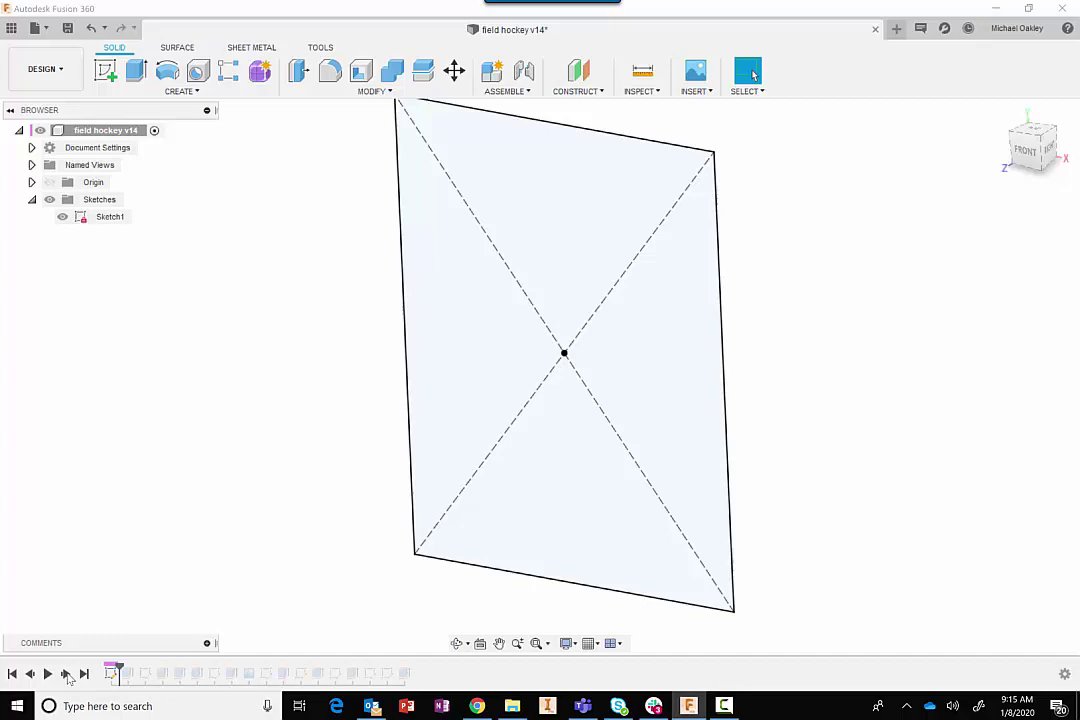
{"action": "left_click", "coordinate": [66, 674]}
{"action": "left_click", "coordinate": [66, 674]}
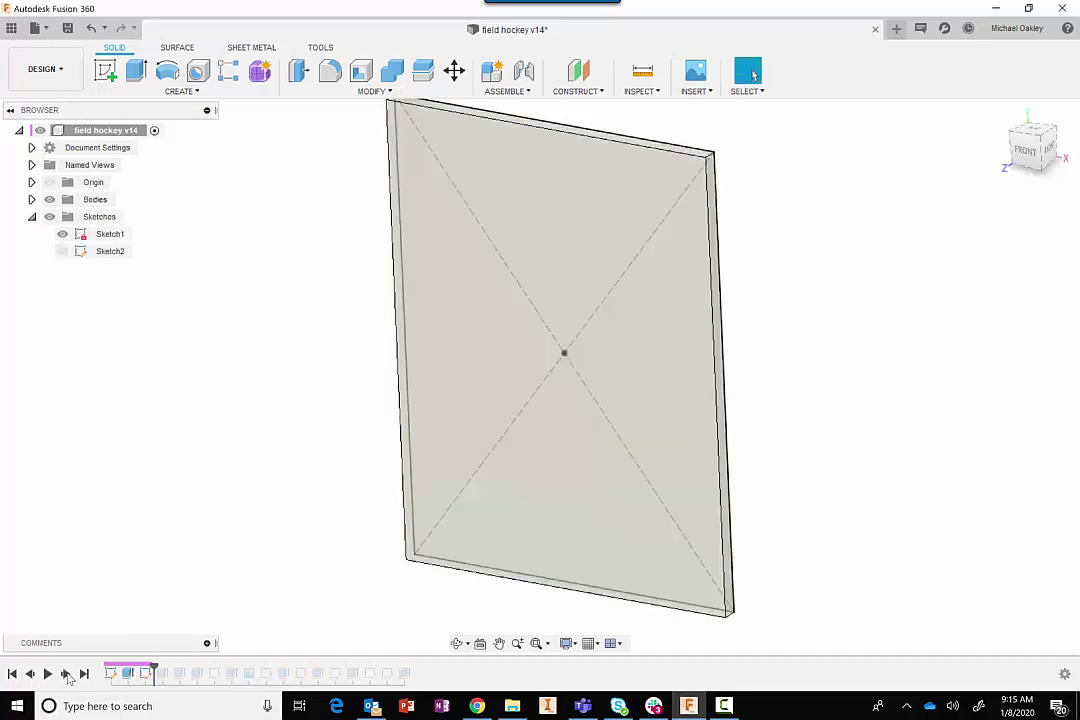
{"action": "double_click", "coordinate": [148, 672]}
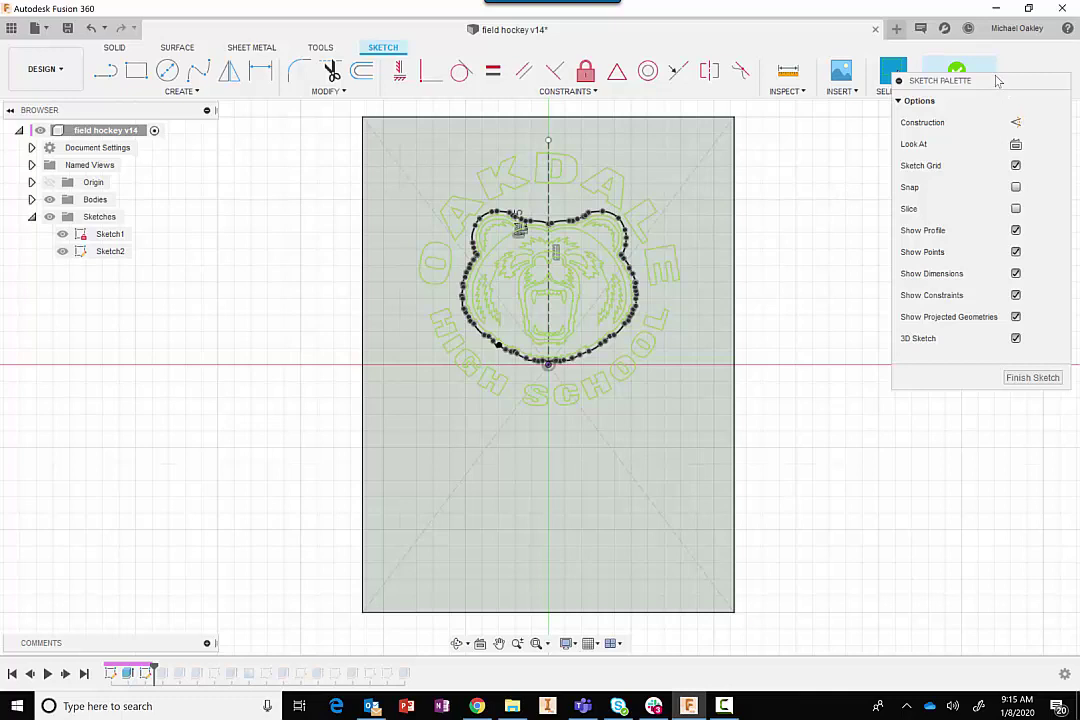
Move the Sketch Palette down, glance at Inspect, and open the Create drawing-tools menu
{"action": "left_click_drag", "start_coordinate": [998, 81], "coordinate": [989, 152]}
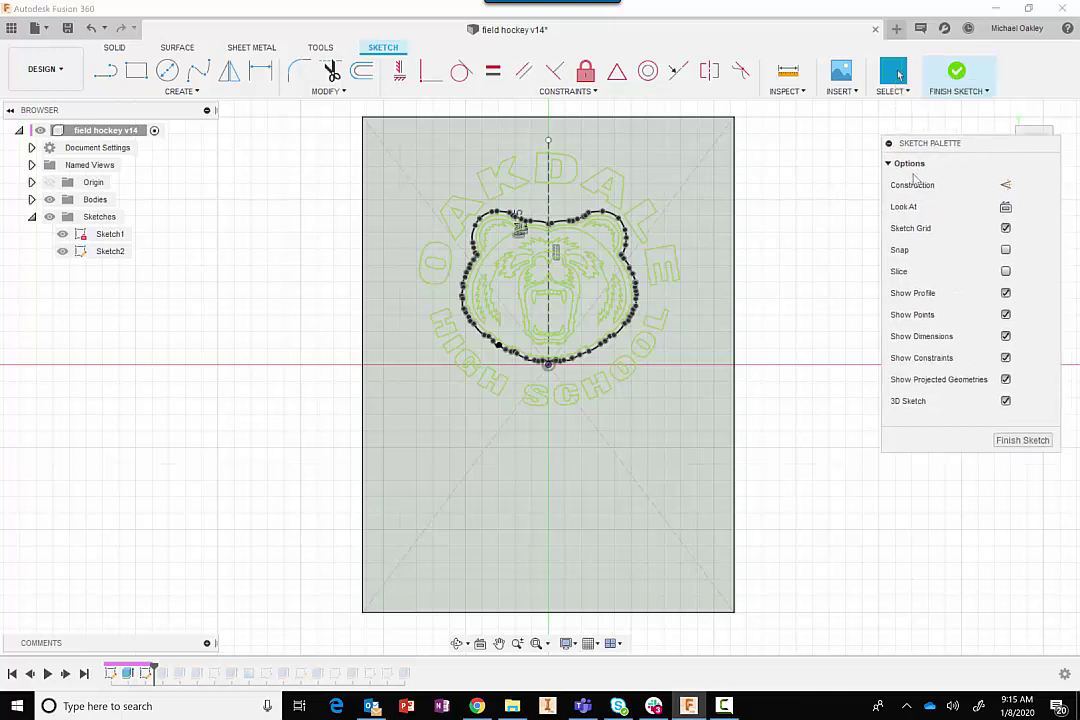
{"action": "left_click", "coordinate": [801, 92]}
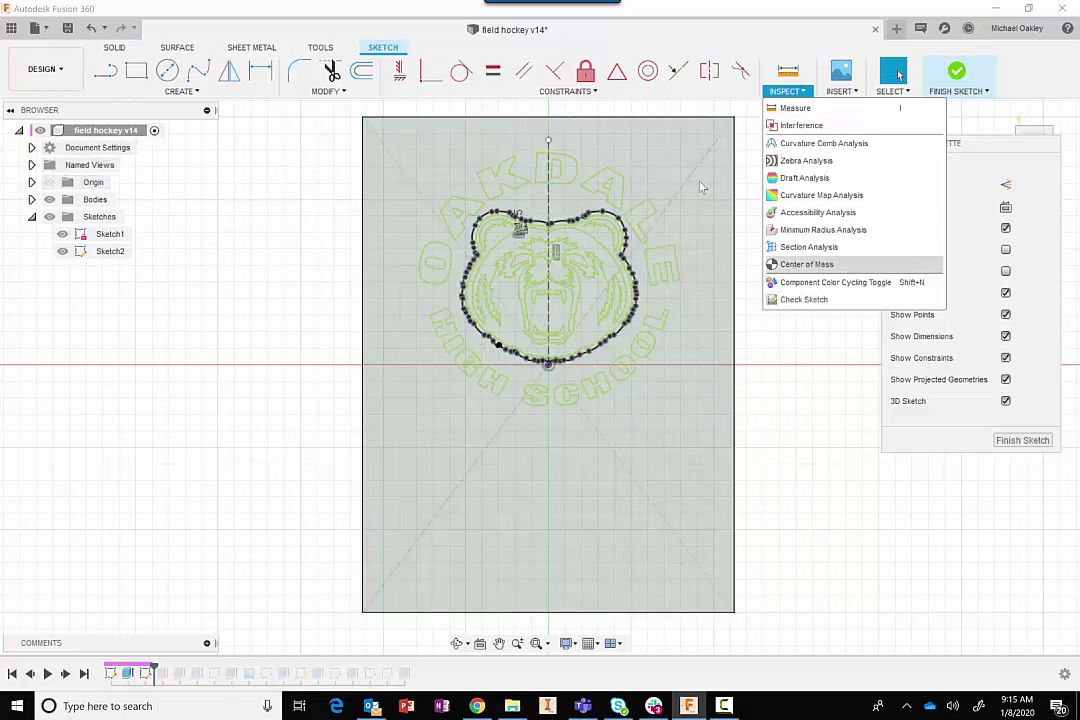
{"action": "left_click", "coordinate": [610, 475]}
{"action": "left_click", "coordinate": [181, 91]}
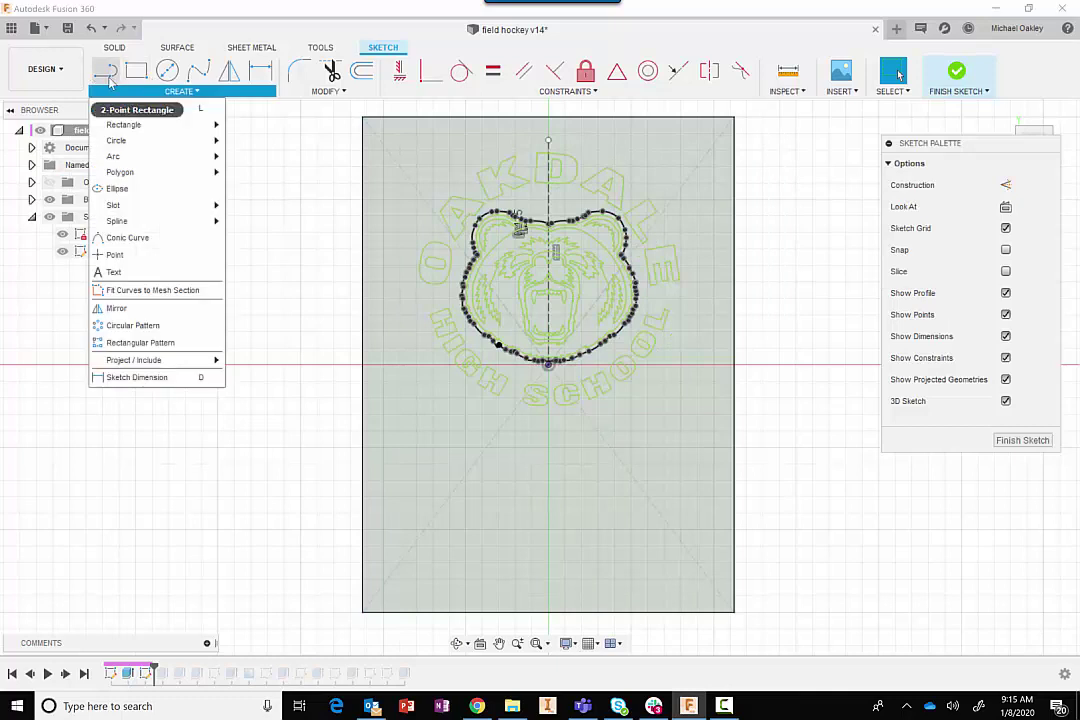
Draw a small triangle of lines below the bear logo, including a 14.5° slanted line
{"action": "left_click", "coordinate": [133, 108]}
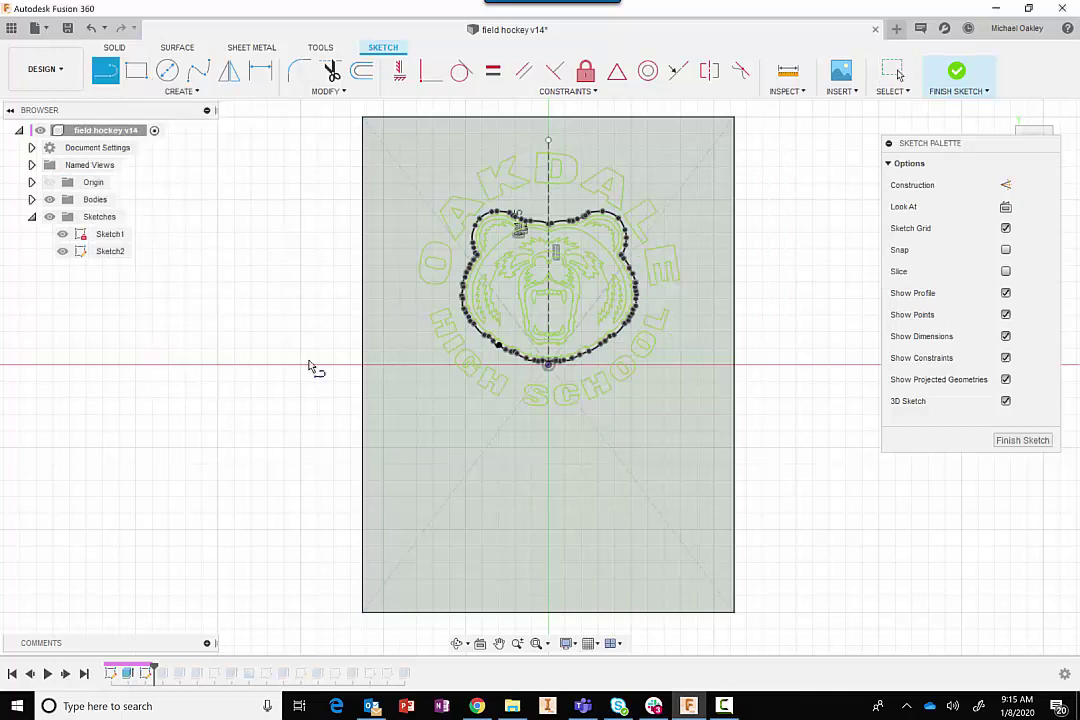
{"action": "left_click", "coordinate": [474, 511]}
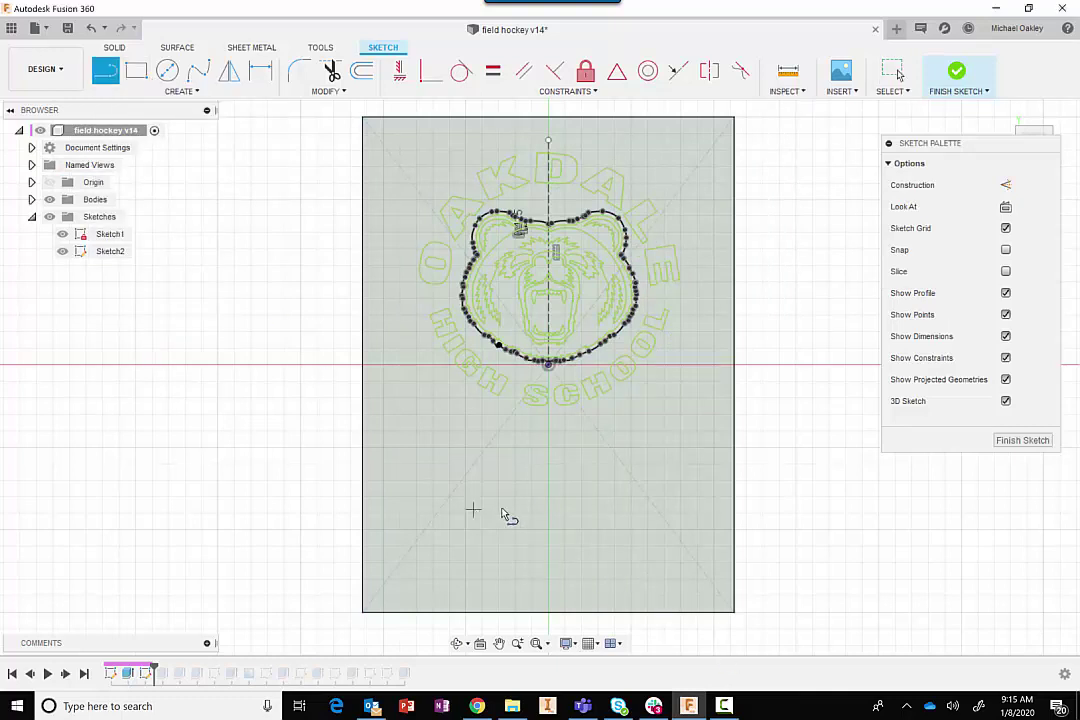
{"action": "left_click", "coordinate": [615, 510]}
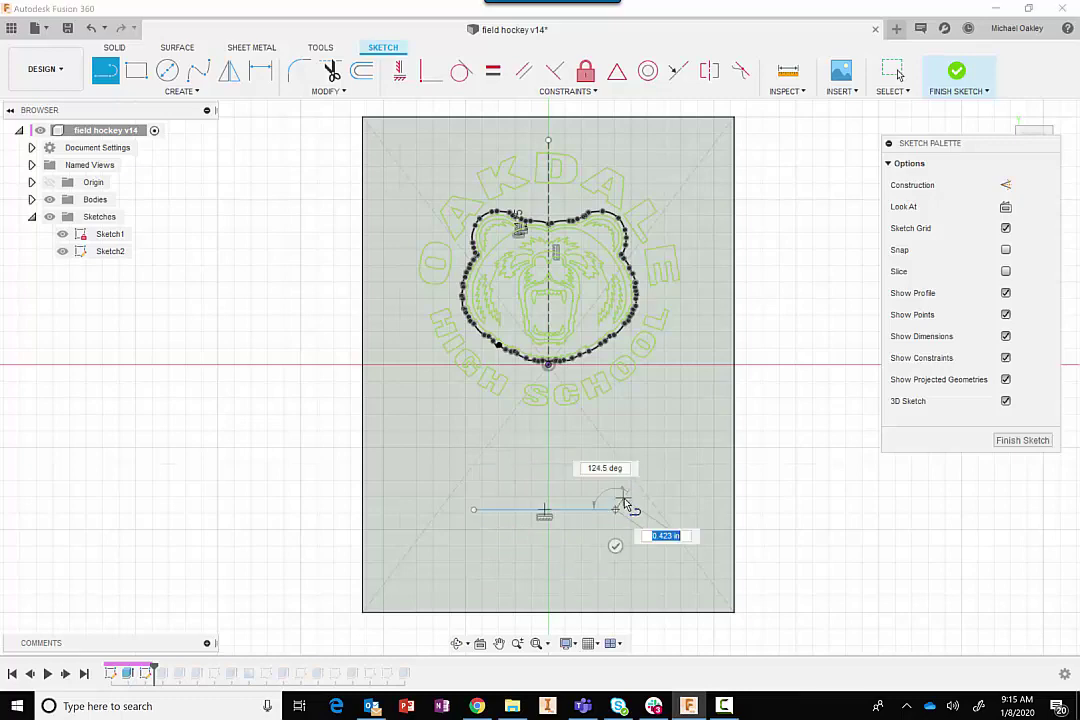
{"action": "left_click", "coordinate": [615, 466]}
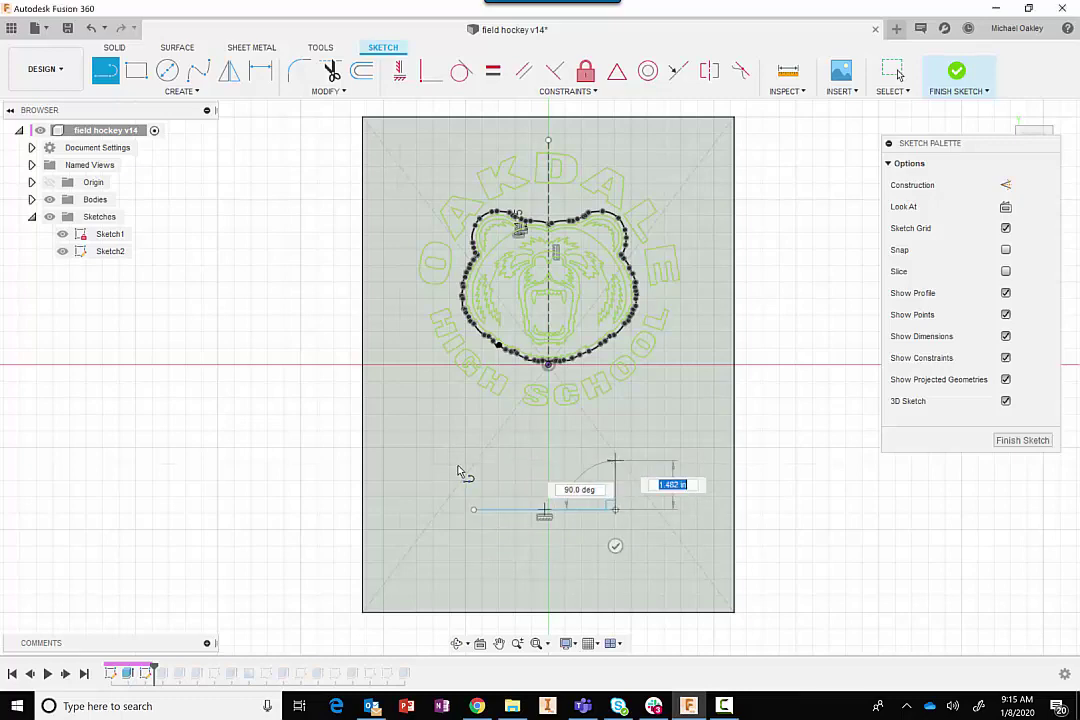
{"action": "scroll", "coordinate": [493, 495], "scroll_direction": "up", "scroll_amount": 5}
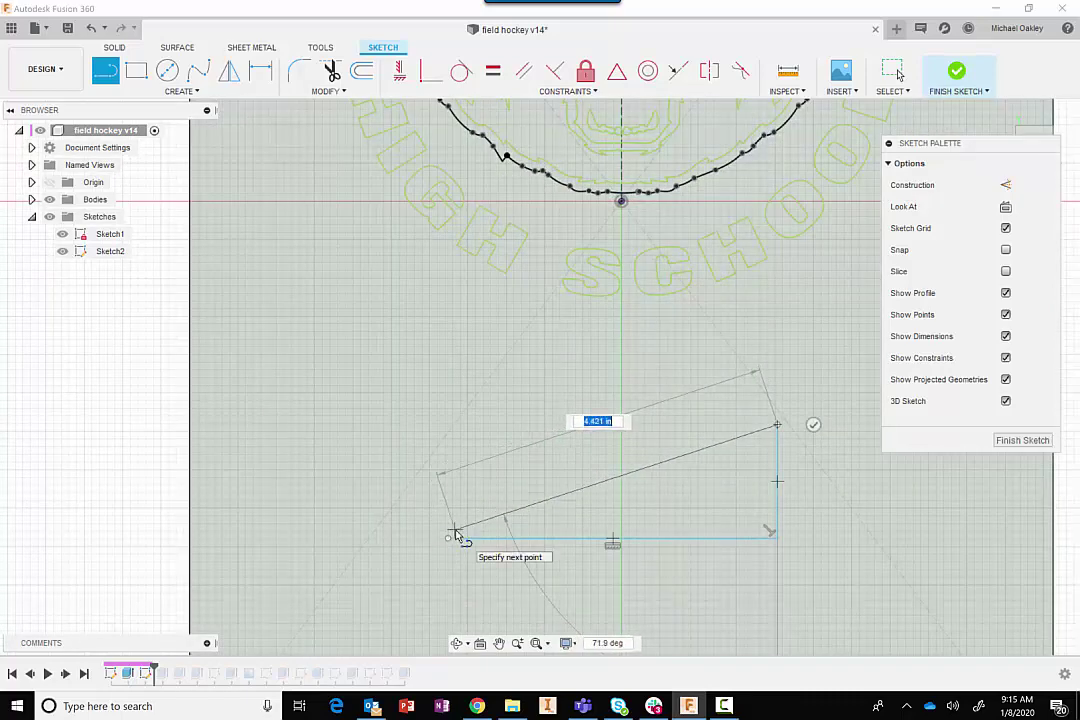
{"action": "scroll", "coordinate": [456, 537], "scroll_direction": "up", "scroll_amount": 5}
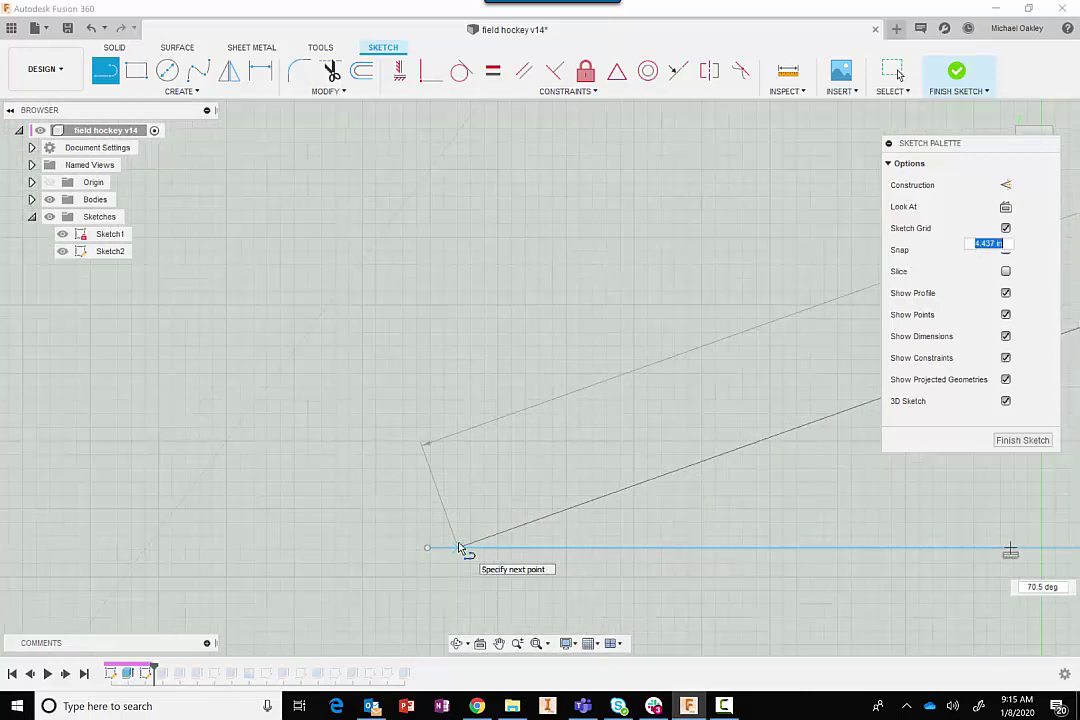
{"action": "scroll", "coordinate": [463, 550], "scroll_direction": "up", "scroll_amount": 2}
{"action": "scroll", "coordinate": [388, 538], "scroll_direction": "down", "scroll_amount": 5}
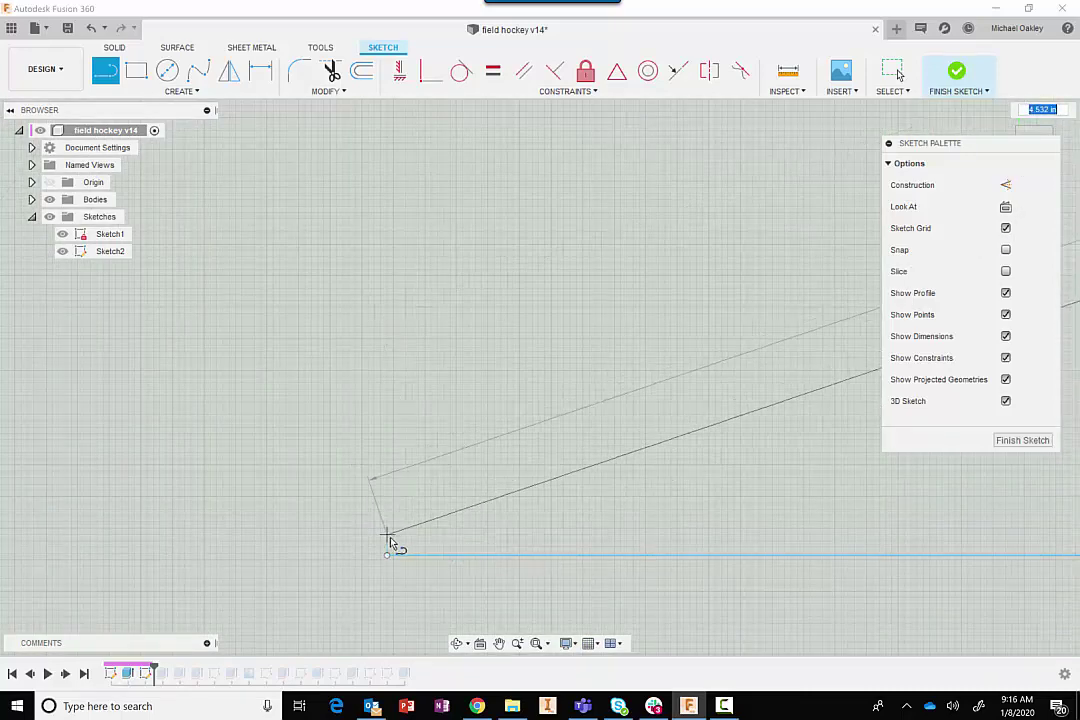
{"action": "double_click", "coordinate": [388, 538]}
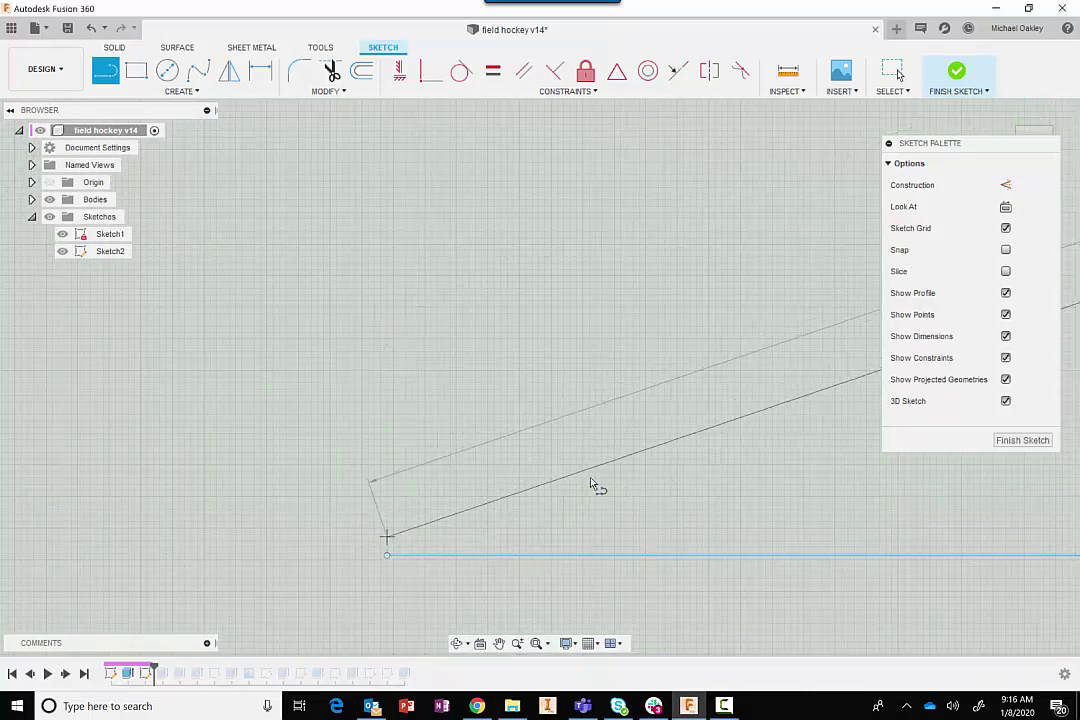
{"action": "left_click", "coordinate": [388, 538]}
Finish the Line tool and fit the whole sketch into view
{"action": "right_click", "coordinate": [730, 318]}
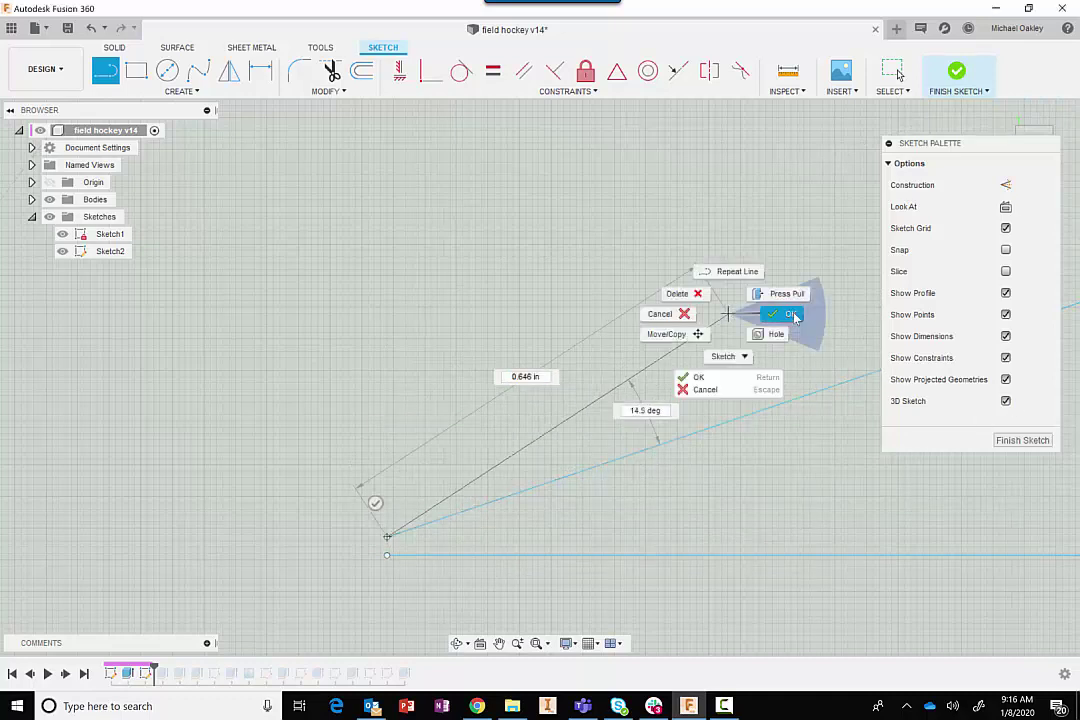
{"action": "left_click", "coordinate": [785, 314]}
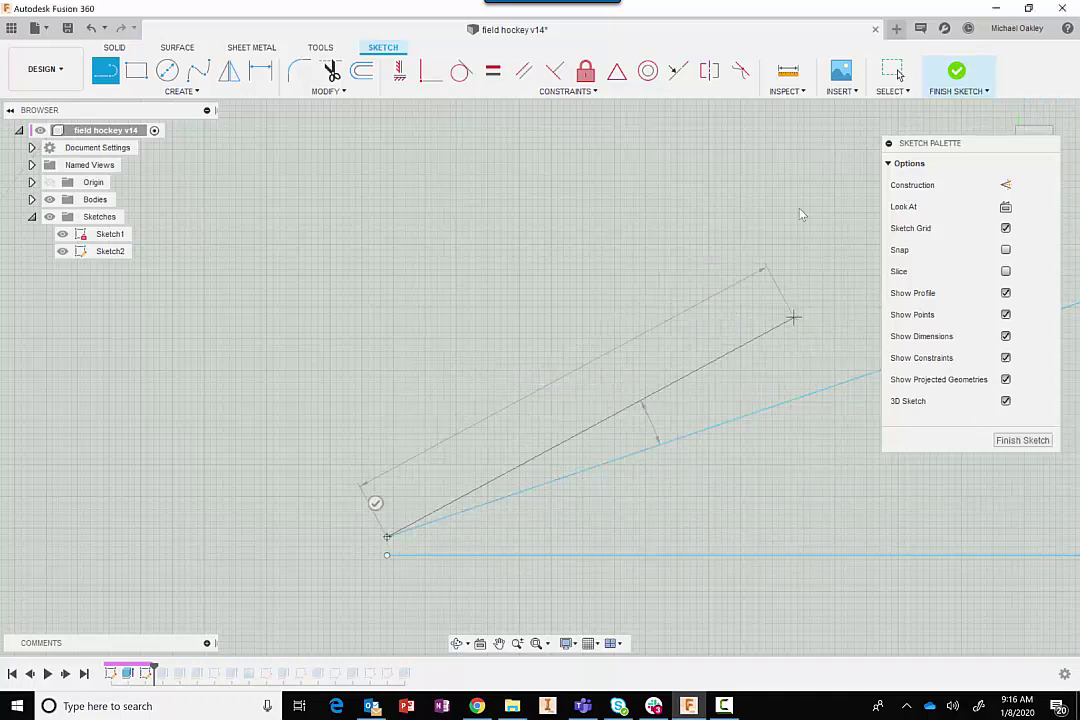
{"action": "key", "text": "Escape"}
{"action": "left_click", "coordinate": [540, 648]}
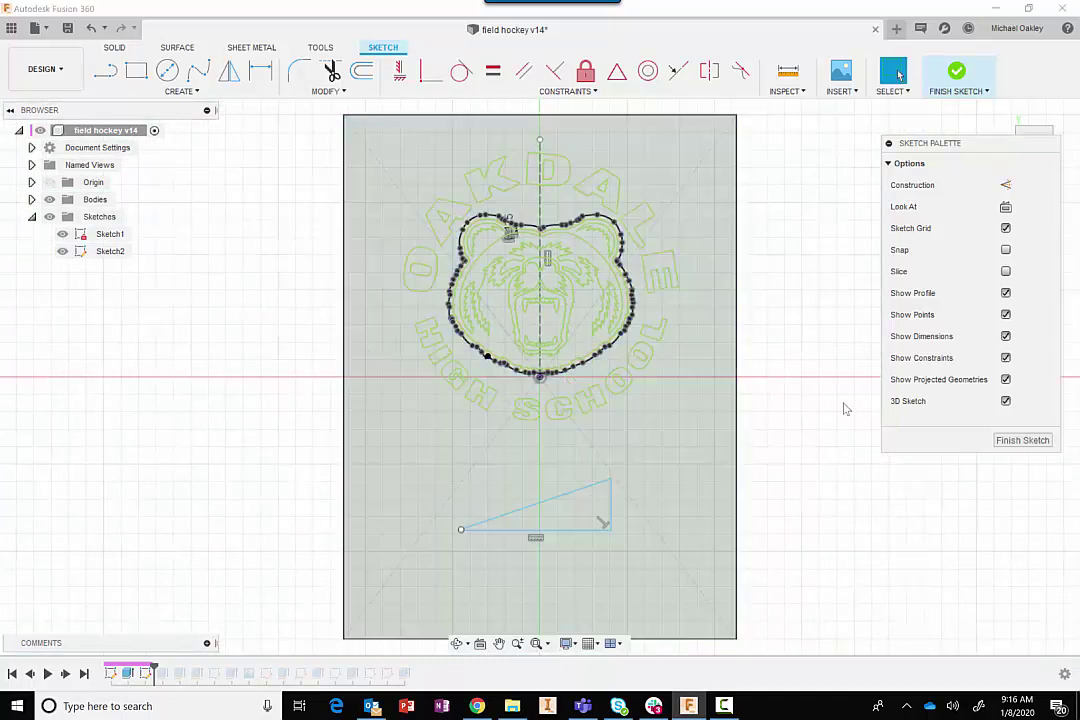
Run Check Sketch on Sketch2, then switch to the Chrome conversion results page
{"action": "left_click", "coordinate": [786, 91]}
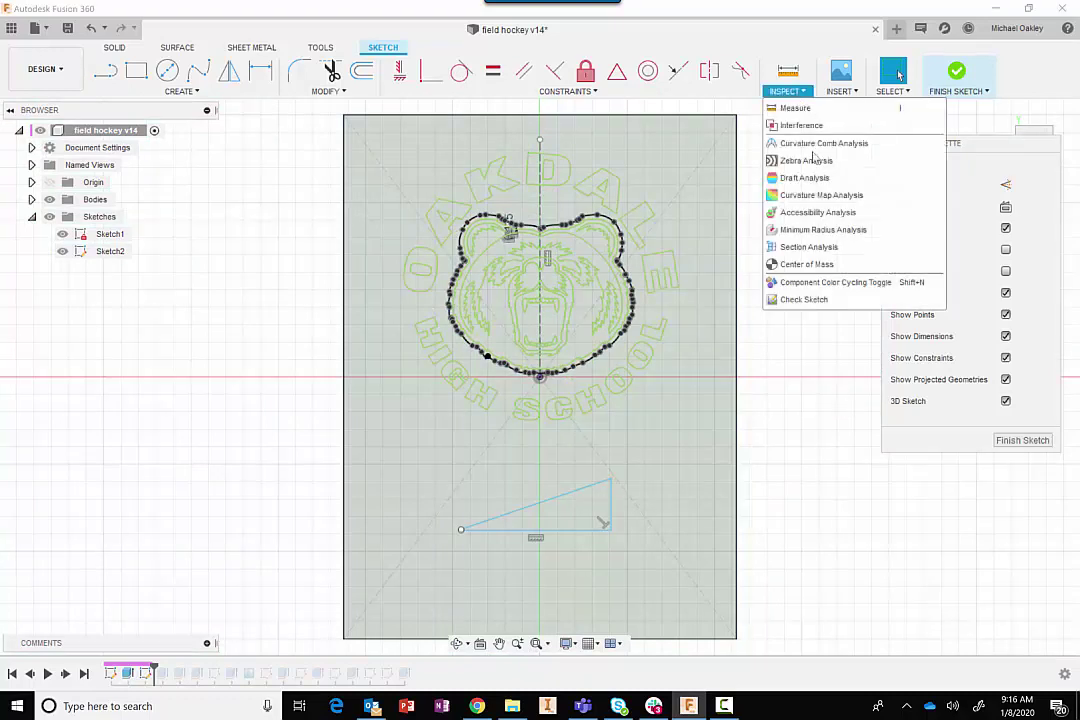
{"action": "left_click", "coordinate": [810, 304]}
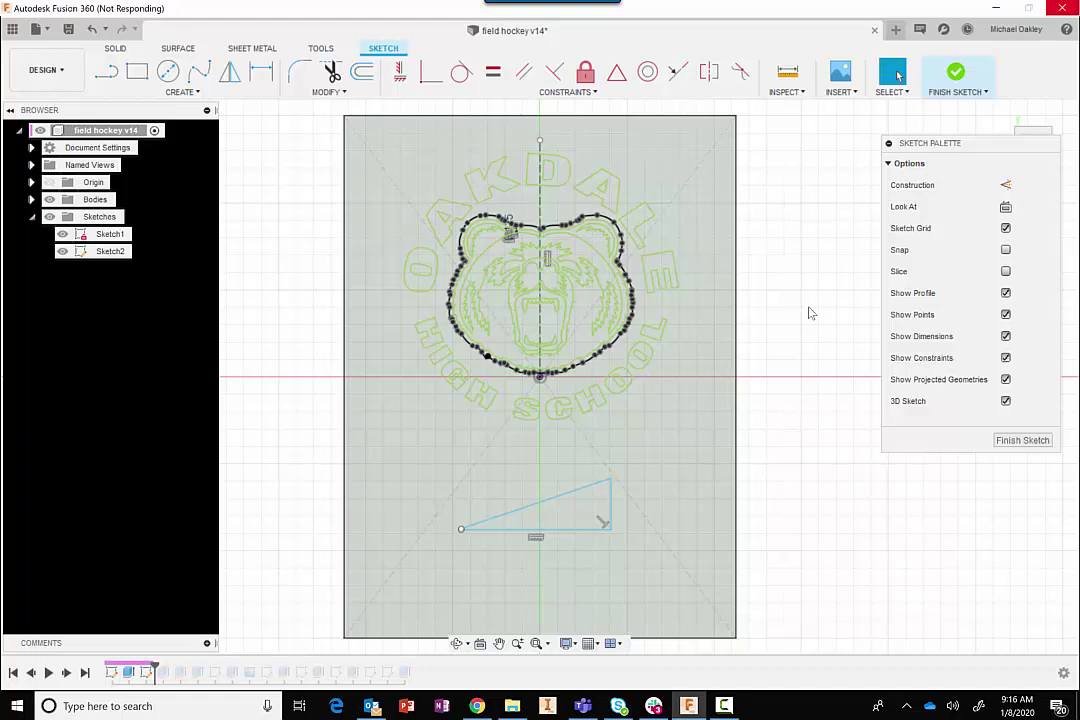
{"action": "key", "text": "alt+Tab"}
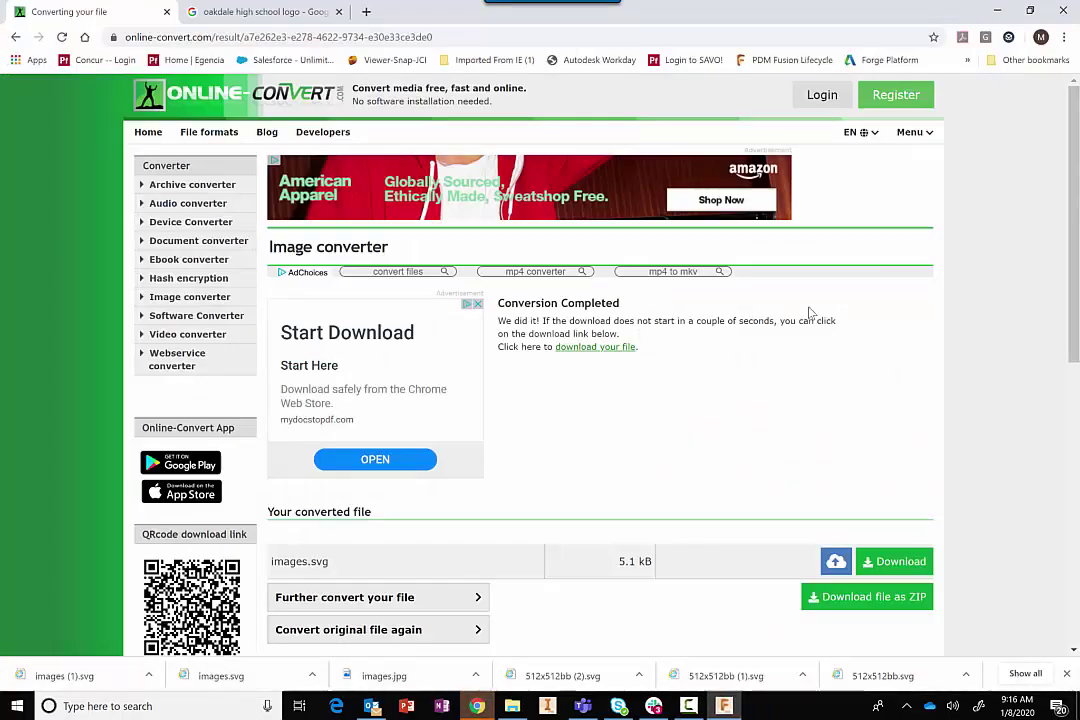
Switch back to Fusion 360, where Sketch2's check reports 2 points 0.029 in apart
{"action": "left_click", "coordinate": [724, 706]}
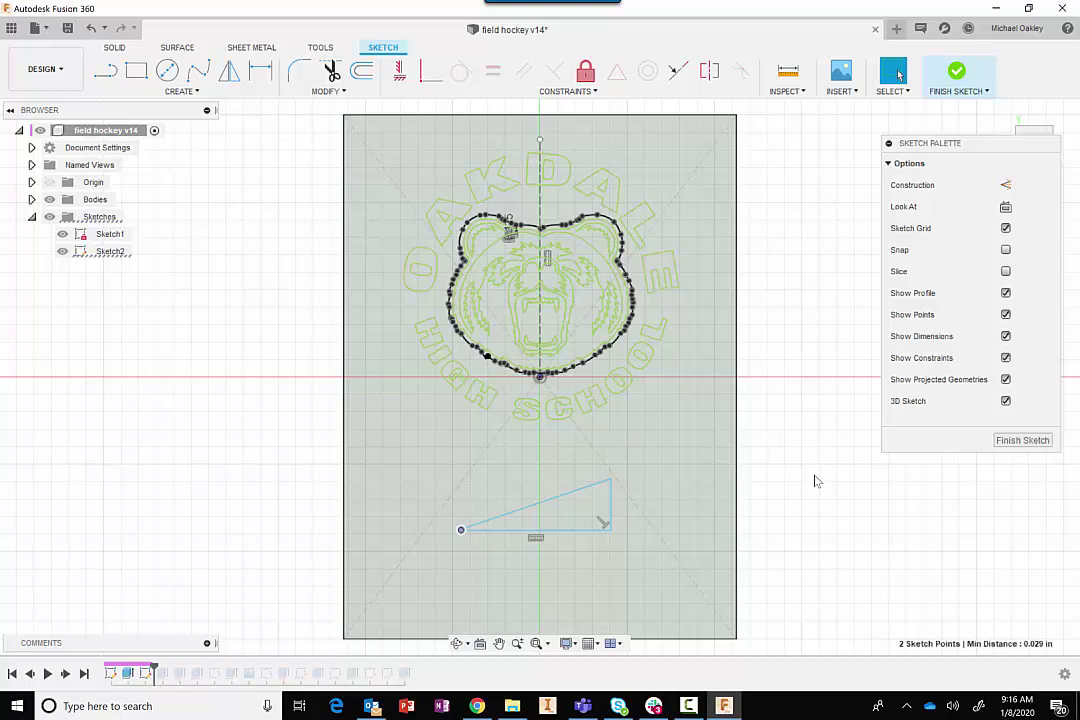
Window-select and delete the three triangle lines, then finish Sketch2
{"action": "left_click_drag", "start_coordinate": [268, 453], "coordinate": [687, 582]}
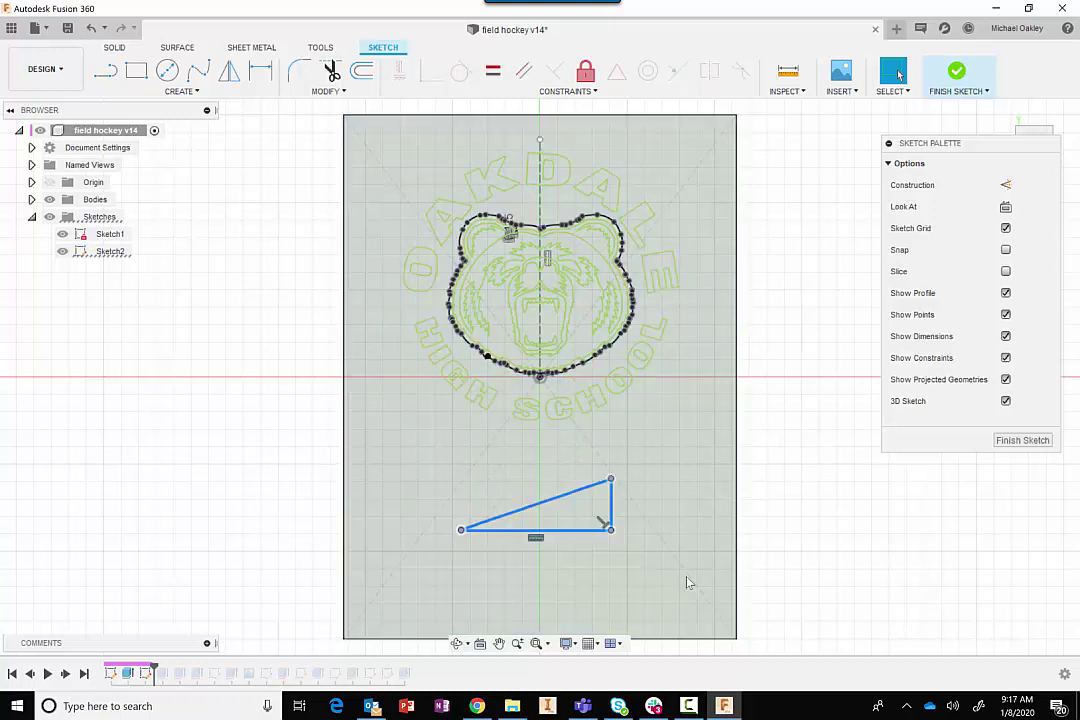
{"action": "key", "text": "Delete"}
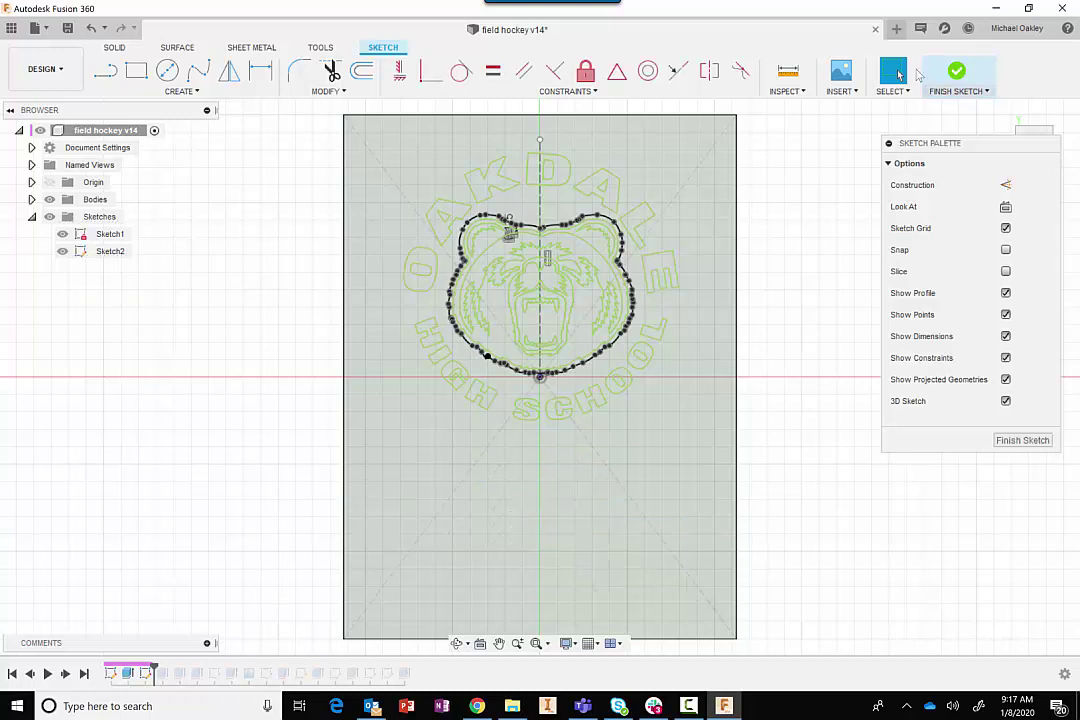
{"action": "left_click", "coordinate": [955, 72]}
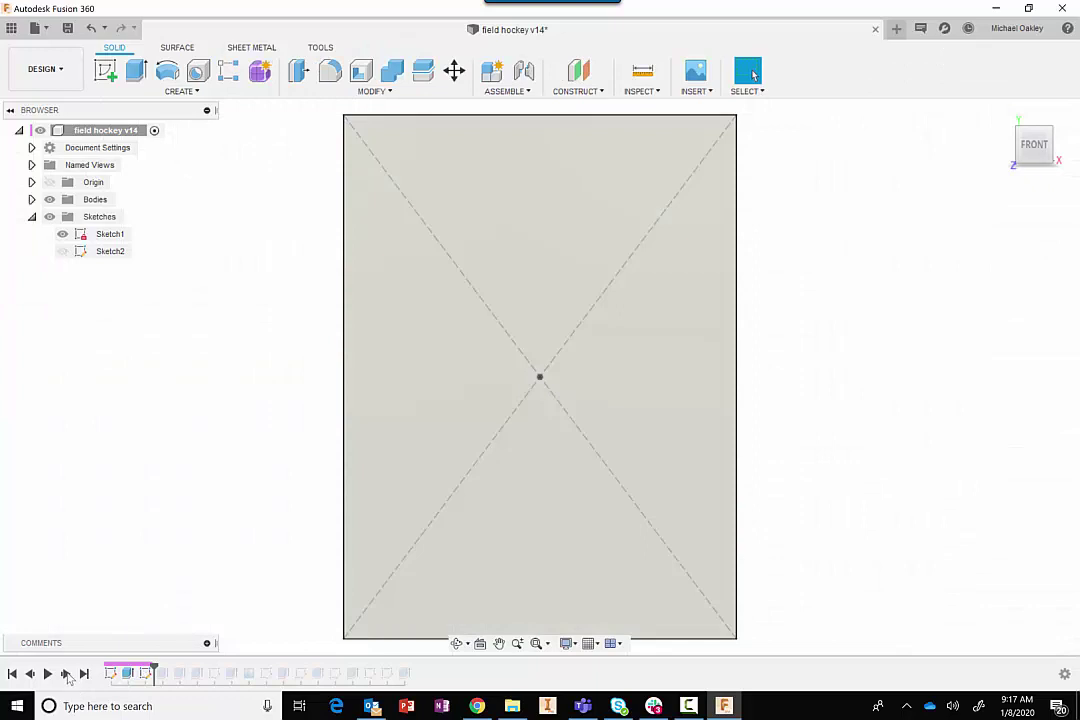
Step forward to Extrude2's arched OAKDALE HIGH SCHOOL lettering and orbit to a tilted view
{"action": "left_click", "coordinate": [66, 674]}
{"action": "left_click", "coordinate": [66, 674]}
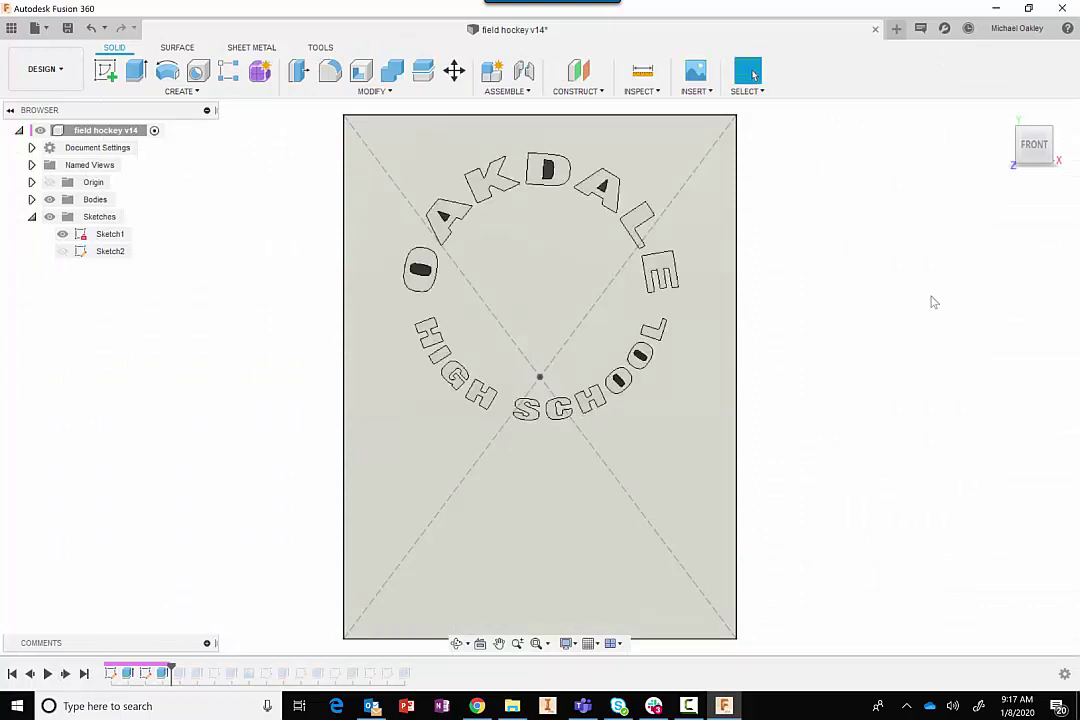
{"action": "middle_click_drag", "start_coordinate": [930, 302], "coordinate": [889, 333], "text": "shift"}
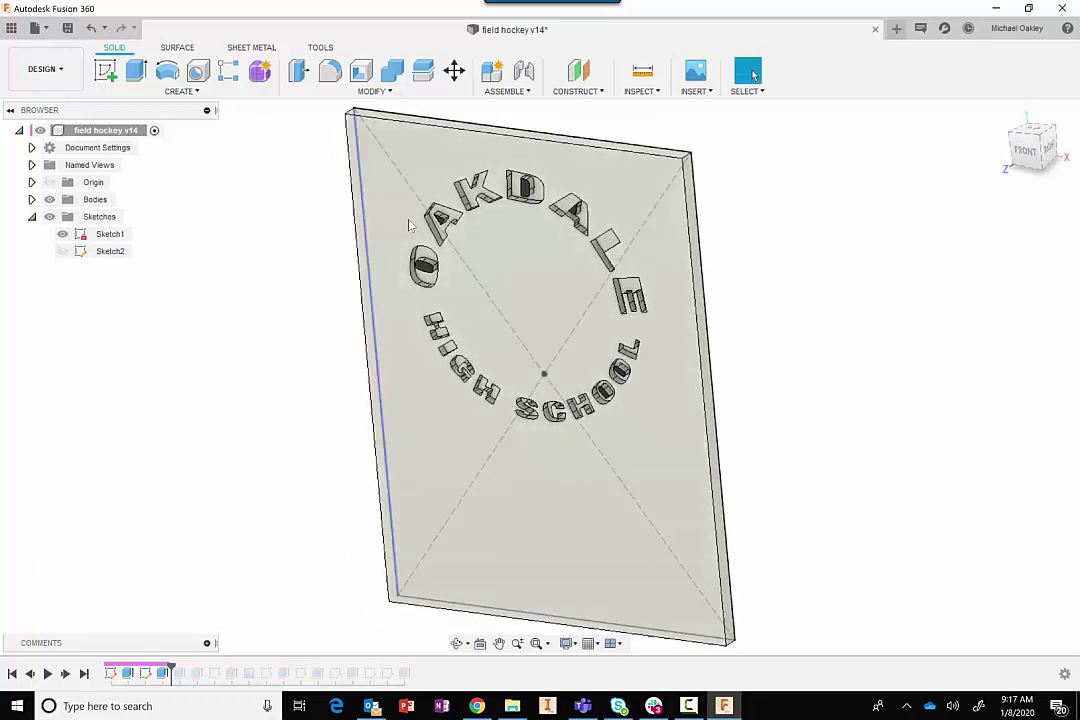
{"action": "double_click", "coordinate": [164, 675]}
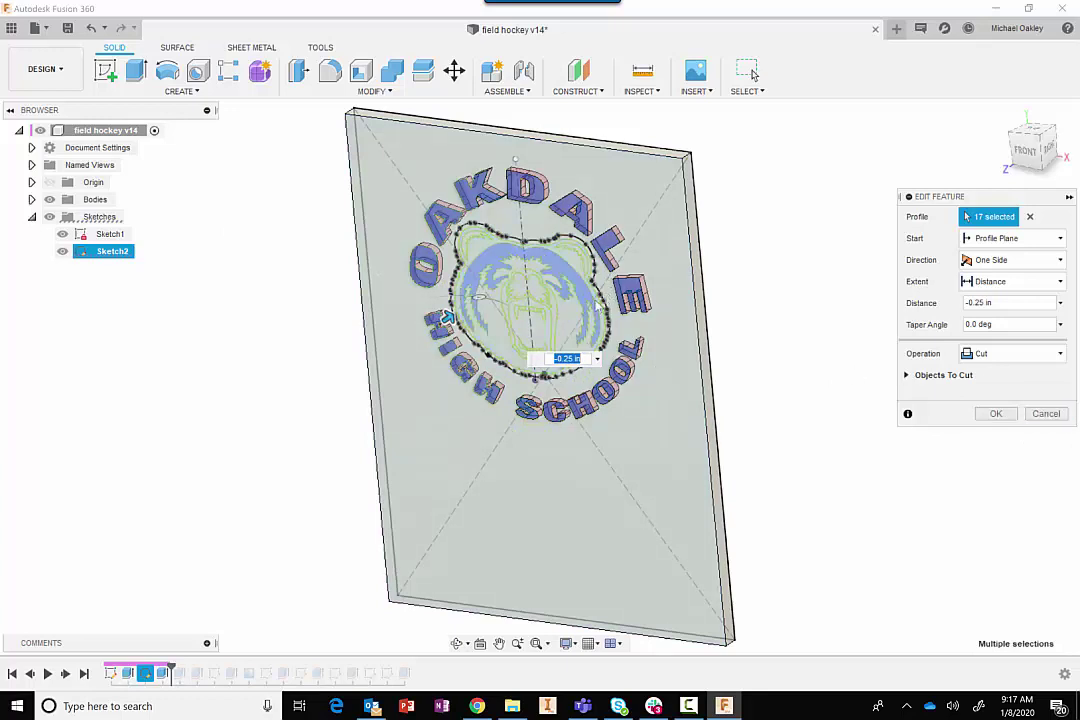
{"action": "left_click", "coordinate": [1047, 414]}
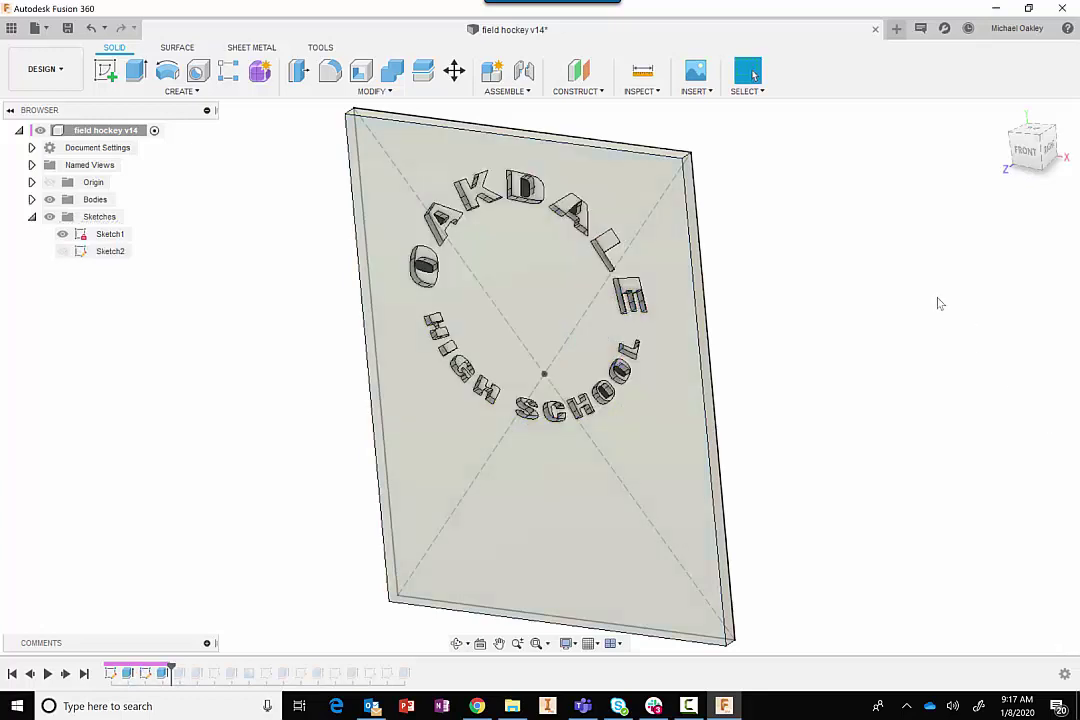
Step the history forward four features to restore Sketch3 and the raised bear-head logo
{"action": "left_click", "coordinate": [63, 676]}
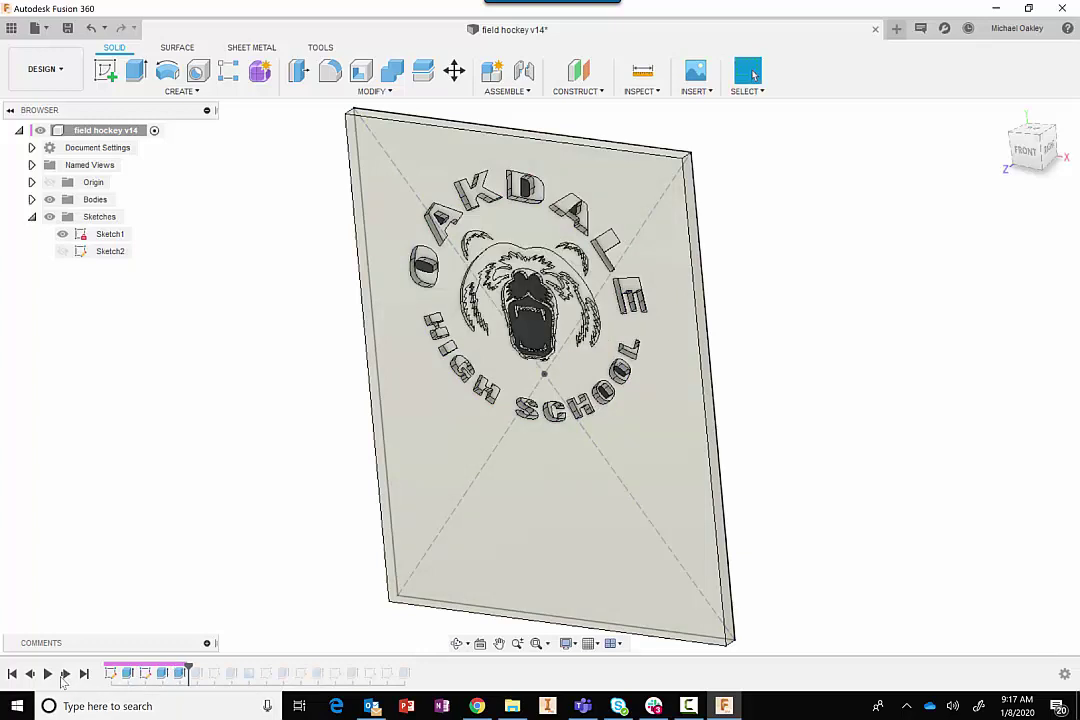
{"action": "left_click", "coordinate": [63, 676]}
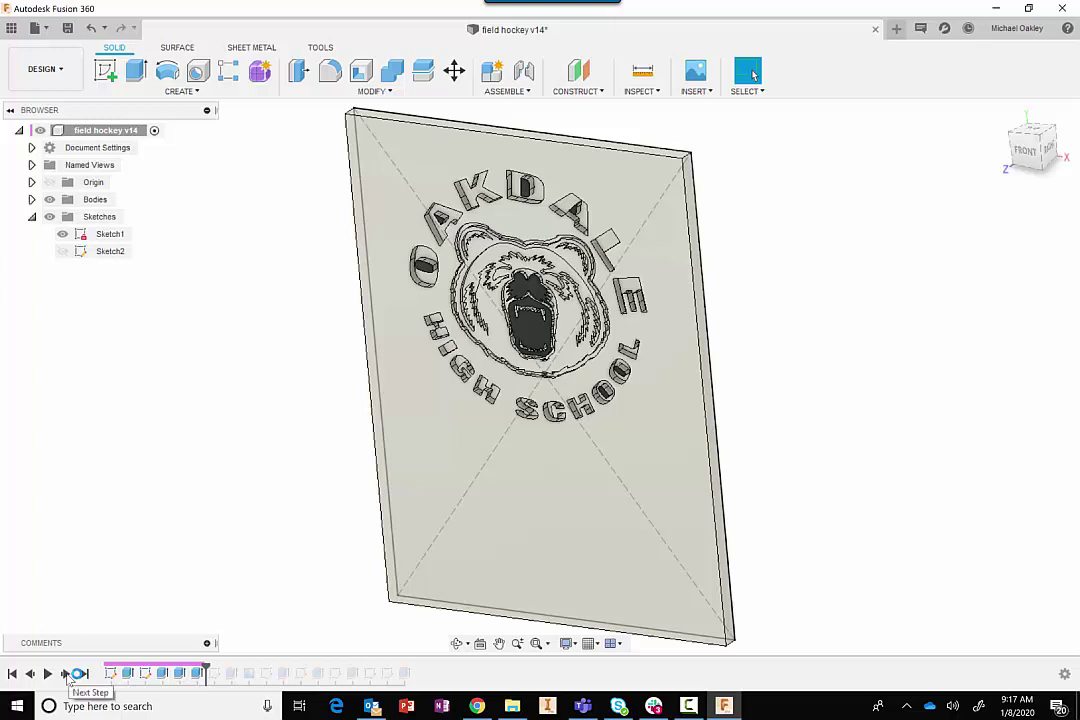
{"action": "left_click", "coordinate": [65, 674]}
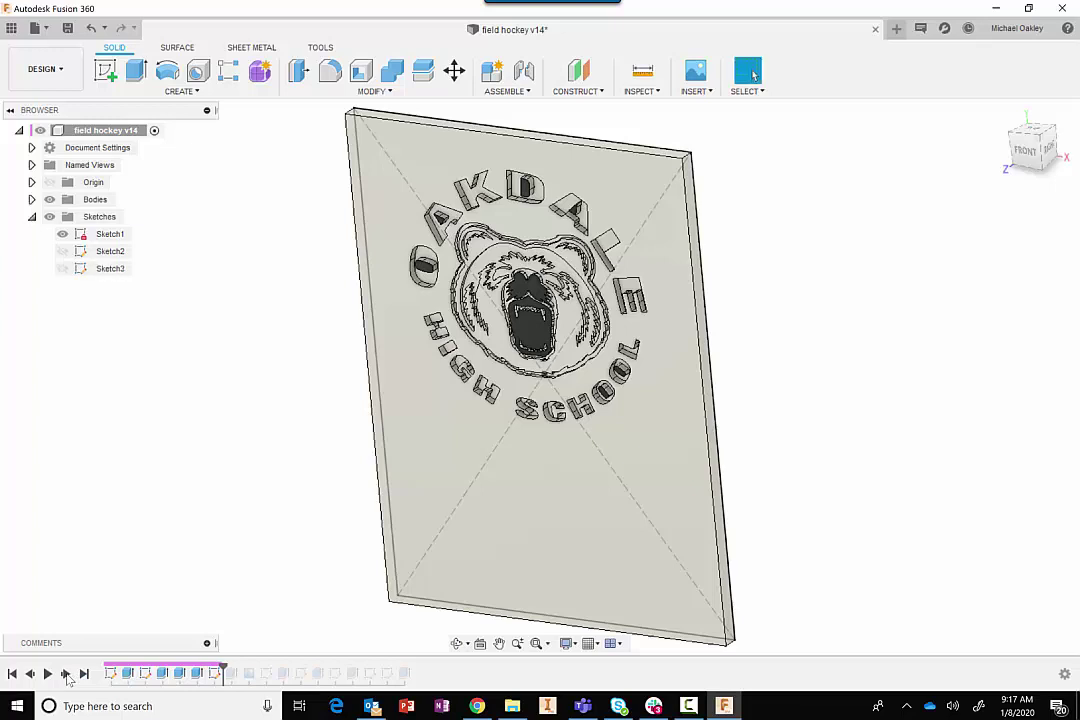
{"action": "left_click", "coordinate": [66, 675]}
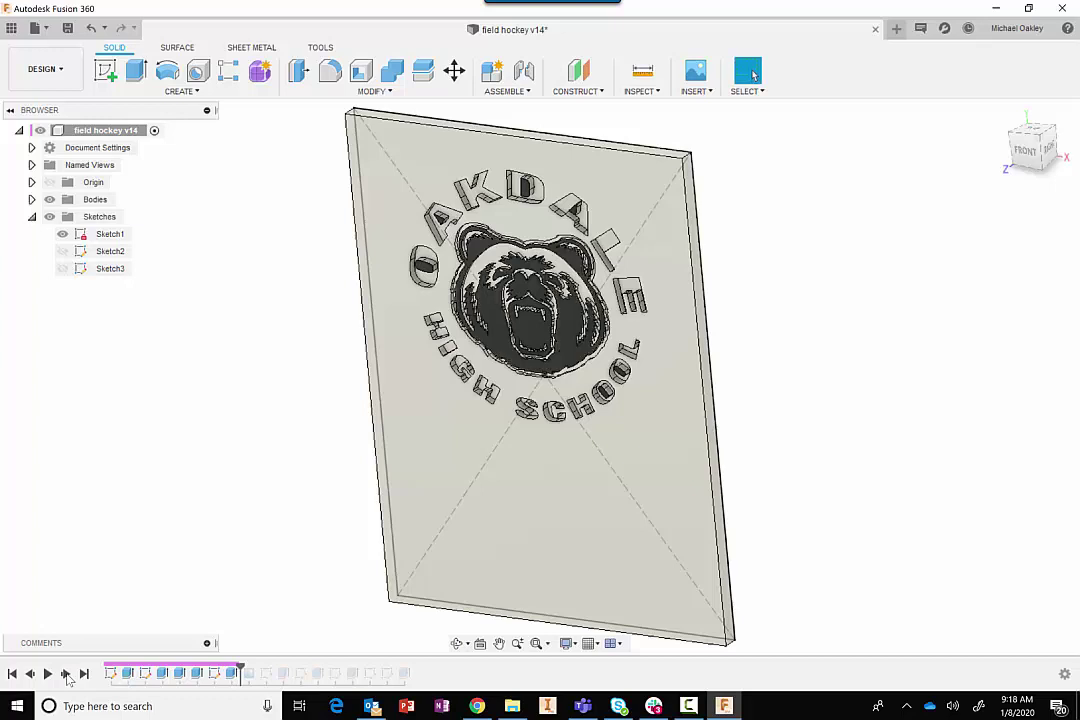
Add the crossed hockey sticks canvas image, check it from the front, and keep its placement
{"action": "left_click", "coordinate": [66, 675]}
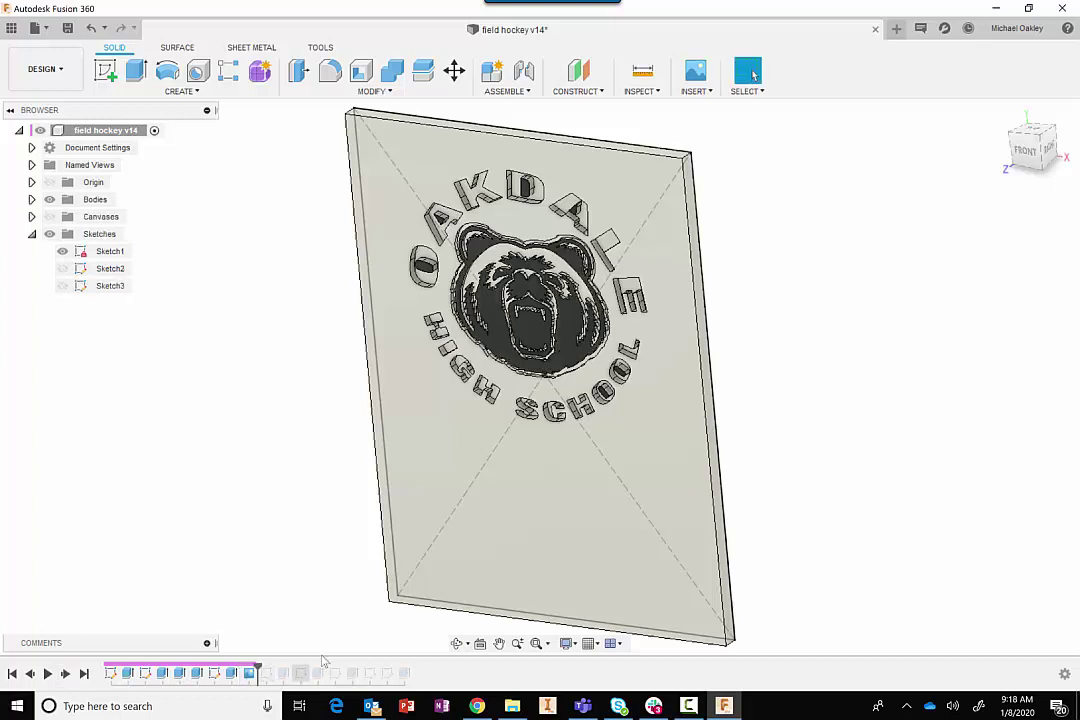
{"action": "double_click", "coordinate": [249, 673]}
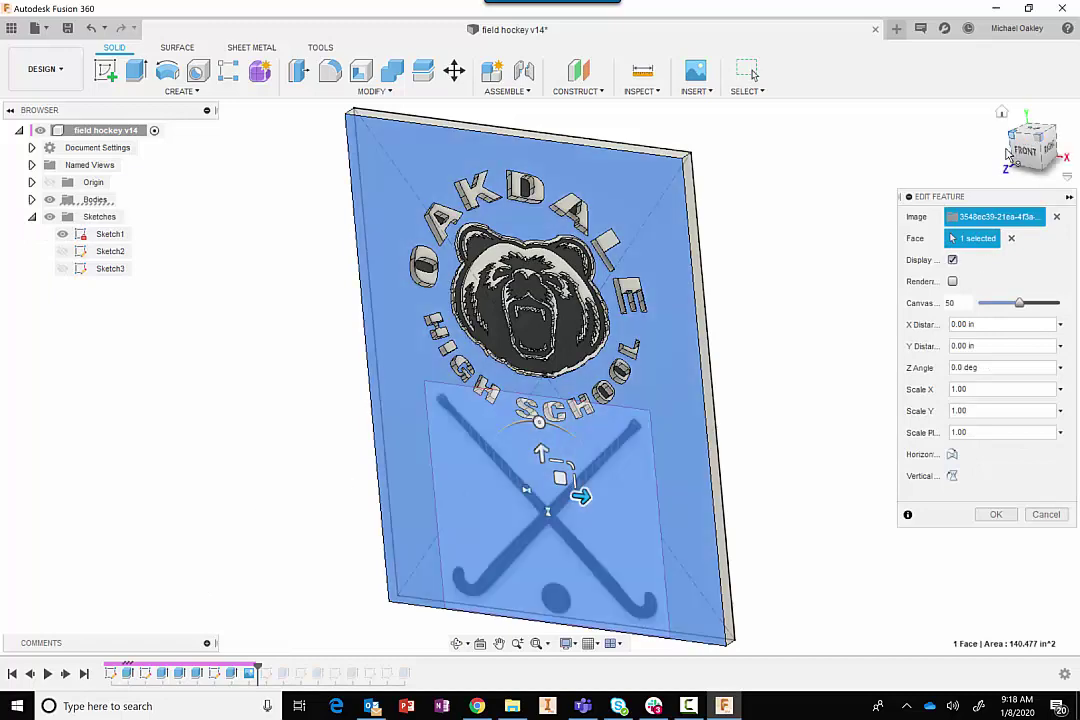
{"action": "left_click", "coordinate": [1028, 152]}
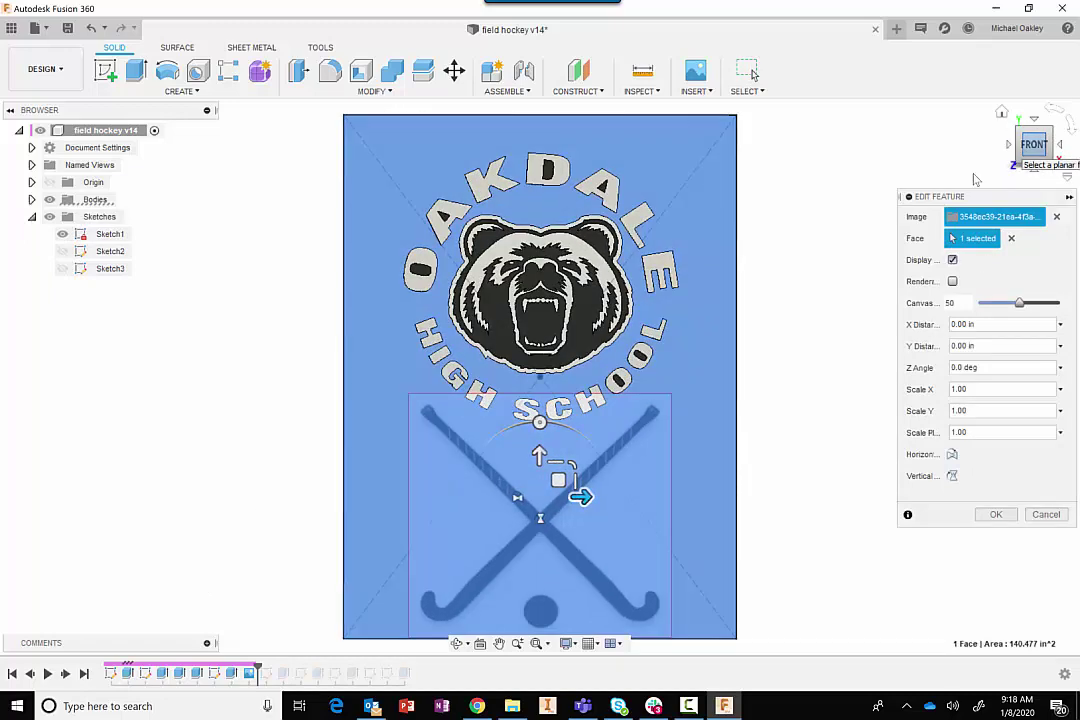
{"action": "middle_click_drag", "start_coordinate": [843, 350], "coordinate": [837, 304]}
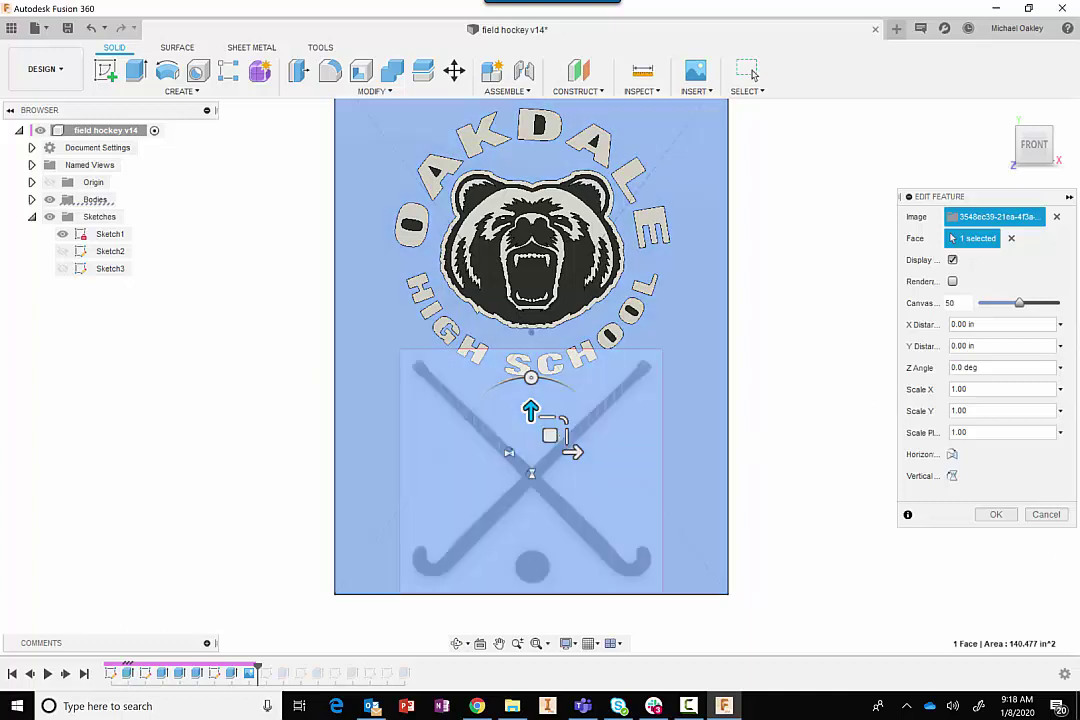
{"action": "left_click", "coordinate": [996, 514]}
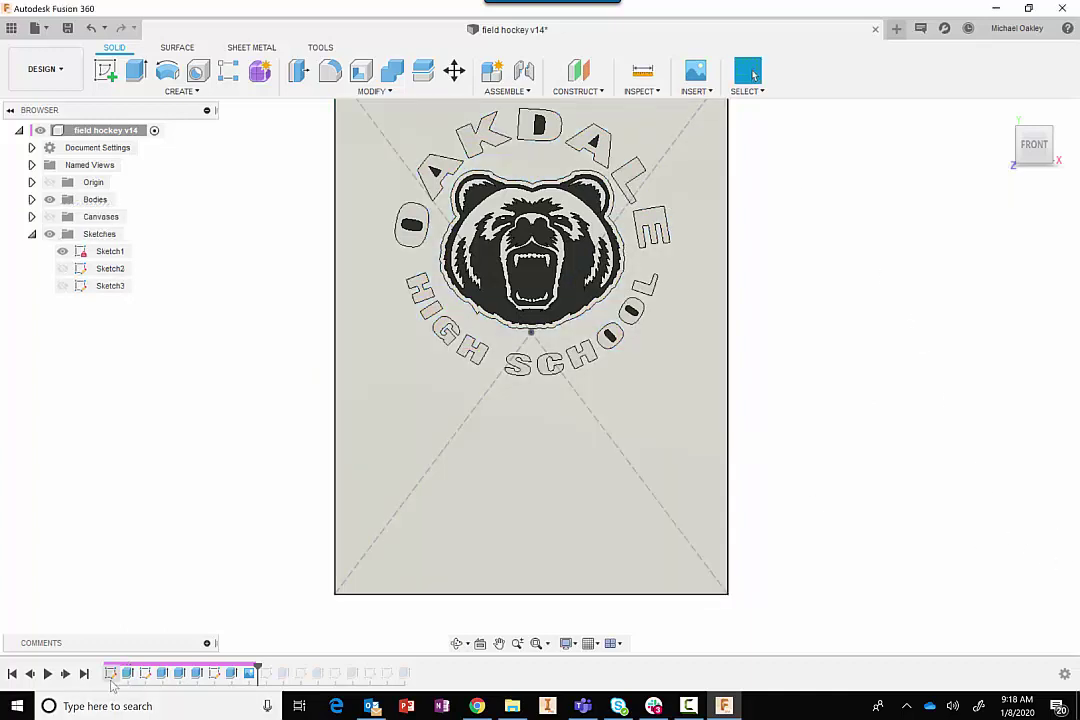
Advance one feature and show the nameplate slot sketch (Sketch7) and bear logo sketch (Sketch3)
{"action": "left_click", "coordinate": [65, 675]}
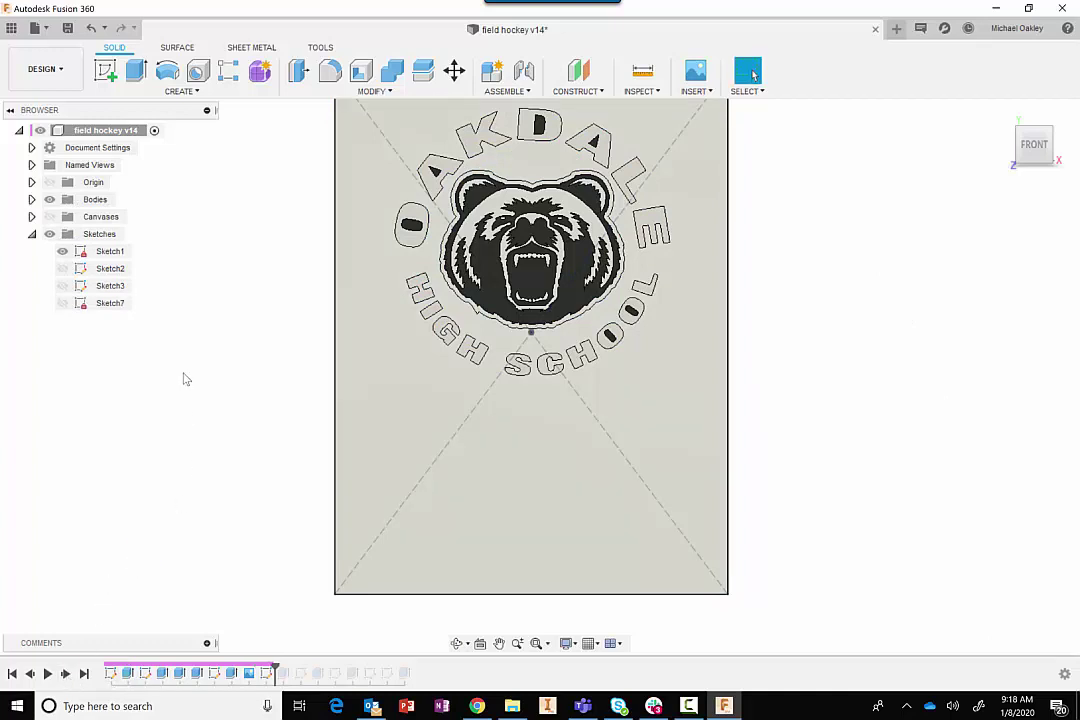
{"action": "left_click", "coordinate": [62, 303]}
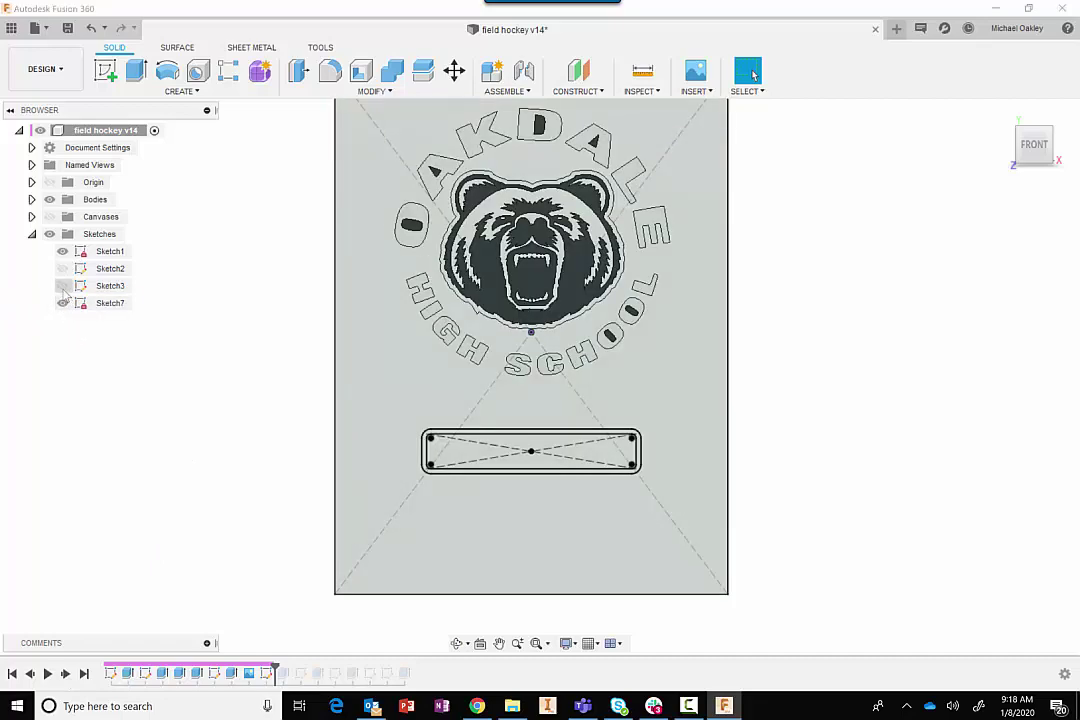
{"action": "left_click", "coordinate": [63, 287]}
{"action": "left_click", "coordinate": [63, 287]}
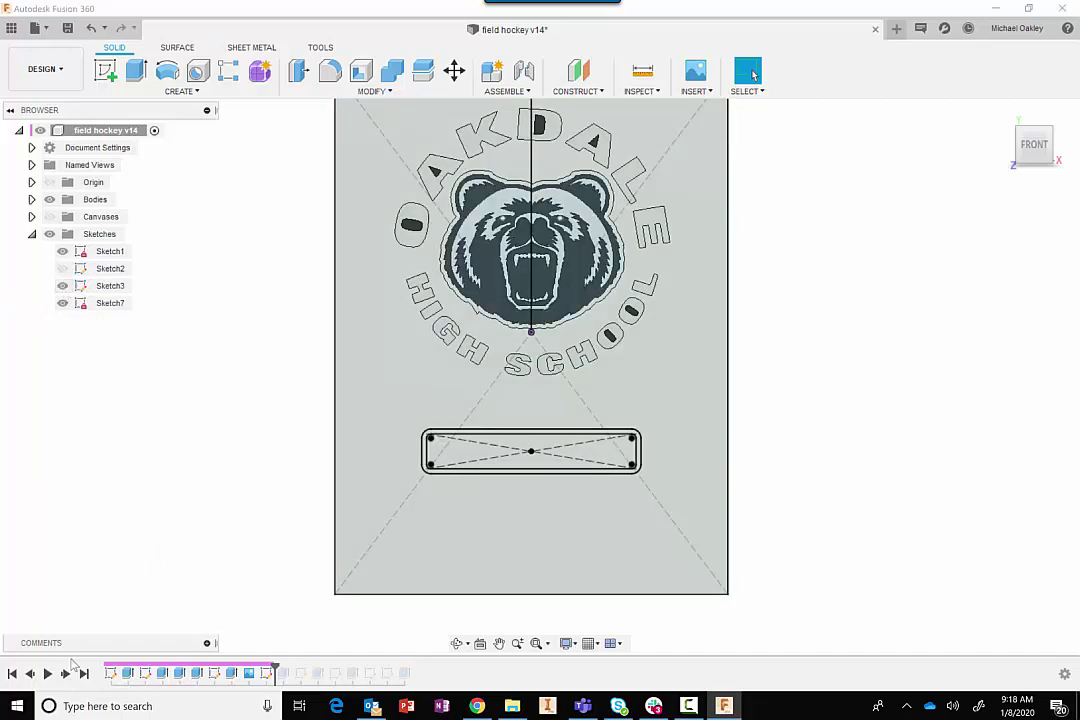
Replay the remaining features, adding crossed hockey sticks and a ball under the bear logo
{"action": "left_click", "coordinate": [66, 676]}
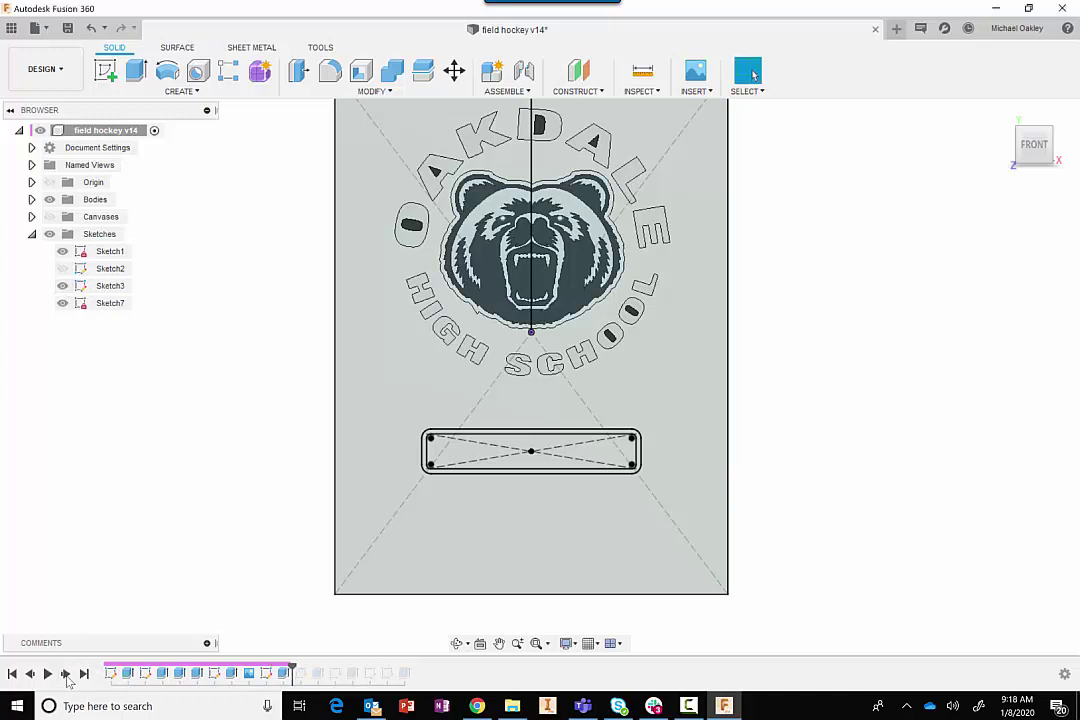
{"action": "left_click", "coordinate": [66, 676]}
{"action": "left_click", "coordinate": [66, 676]}
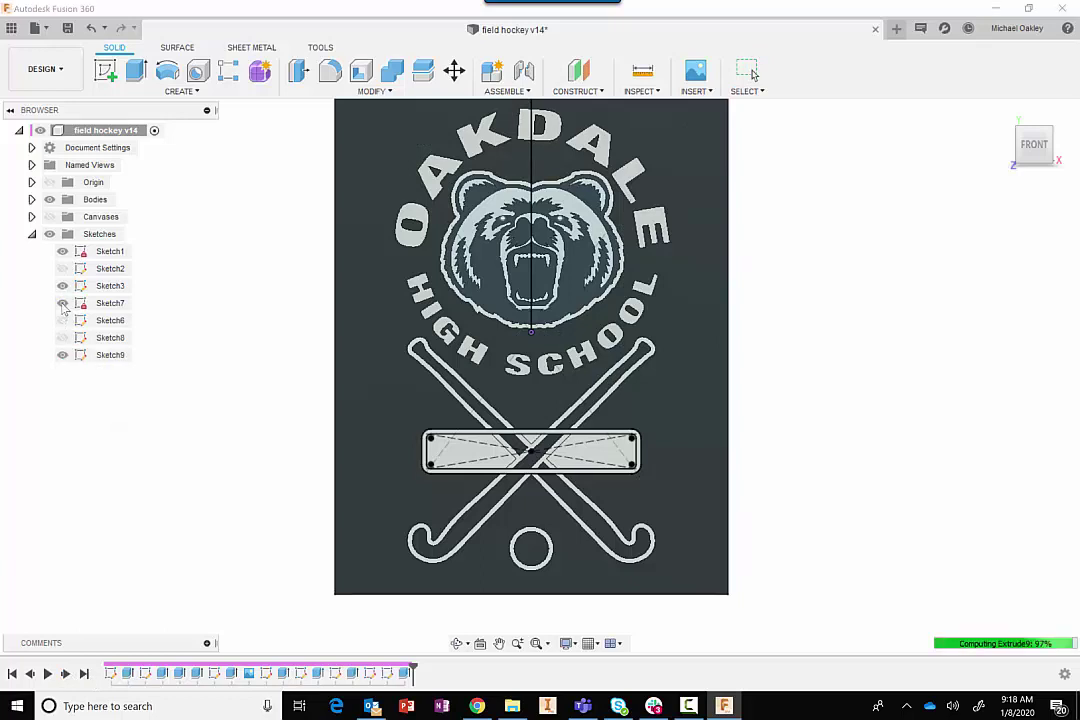
Hide the slot sketch (Sketch7) and background sketch (Sketch1), keeping the name sketch (Sketch9) visible
{"action": "left_click", "coordinate": [62, 304]}
{"action": "left_click", "coordinate": [64, 255]}
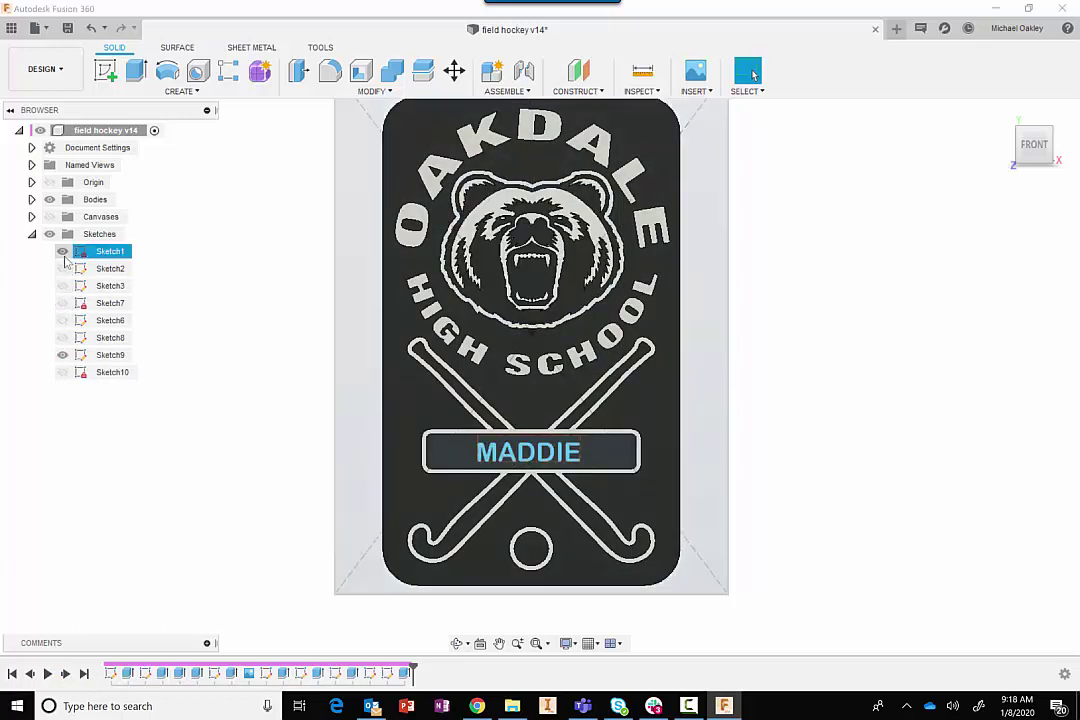
{"action": "left_click", "coordinate": [62, 251]}
{"action": "left_click", "coordinate": [62, 355]}
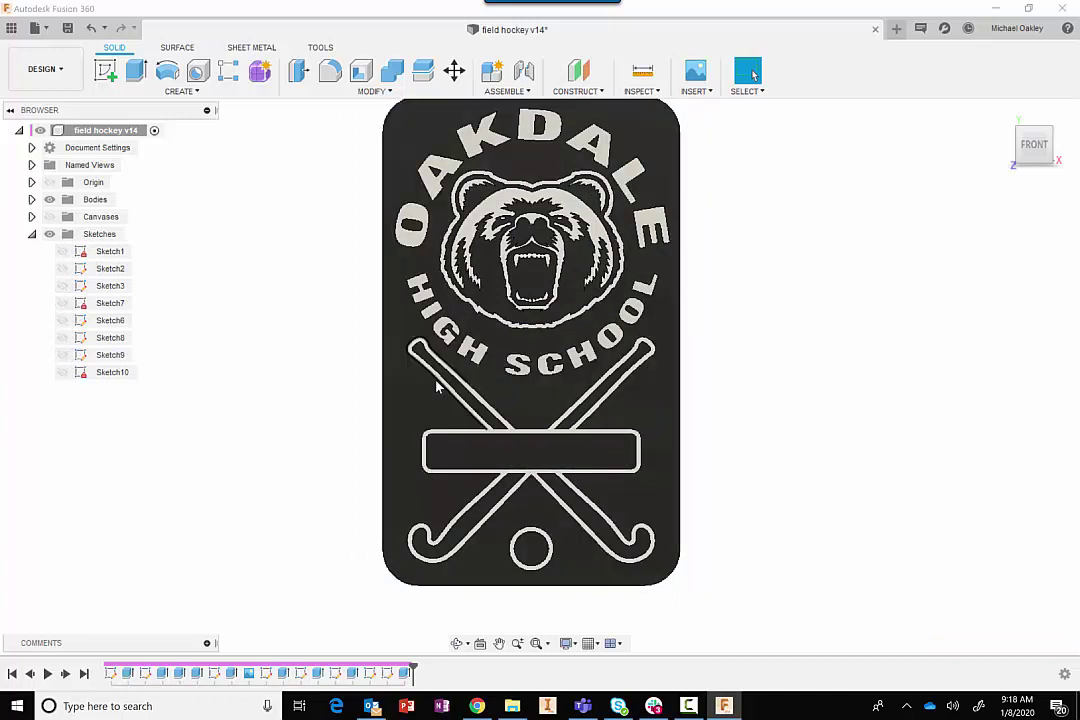
{"action": "left_click", "coordinate": [62, 355]}
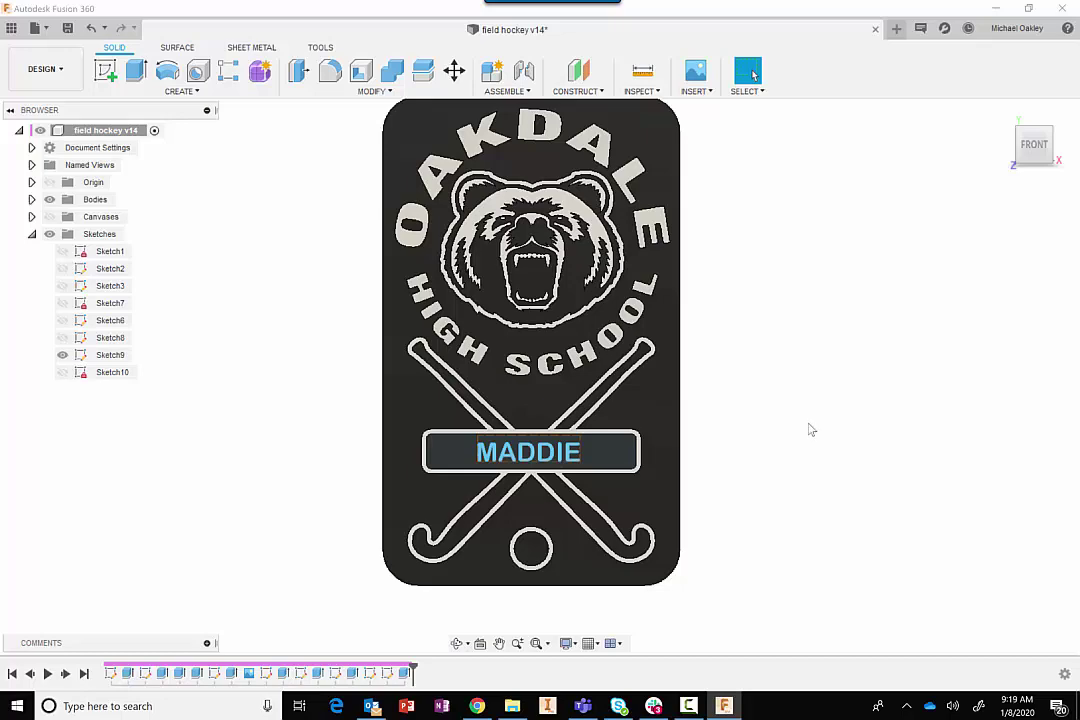
Orbit the plaque through tilted and near-front perspectives to inspect the carved gaps
{"action": "middle_click_drag", "start_coordinate": [803, 414], "coordinate": [771, 427], "text": "shift"}
{"action": "mouse_move", "coordinate": [736, 450]}
{"action": "middle_mouse_down", "text": "shift"}
{"action": "mouse_move", "coordinate": [764, 451]}
{"action": "mouse_move", "coordinate": [757, 424]}
{"action": "mouse_move", "coordinate": [785, 475]}
{"action": "middle_mouse_up", "text": "shift"}
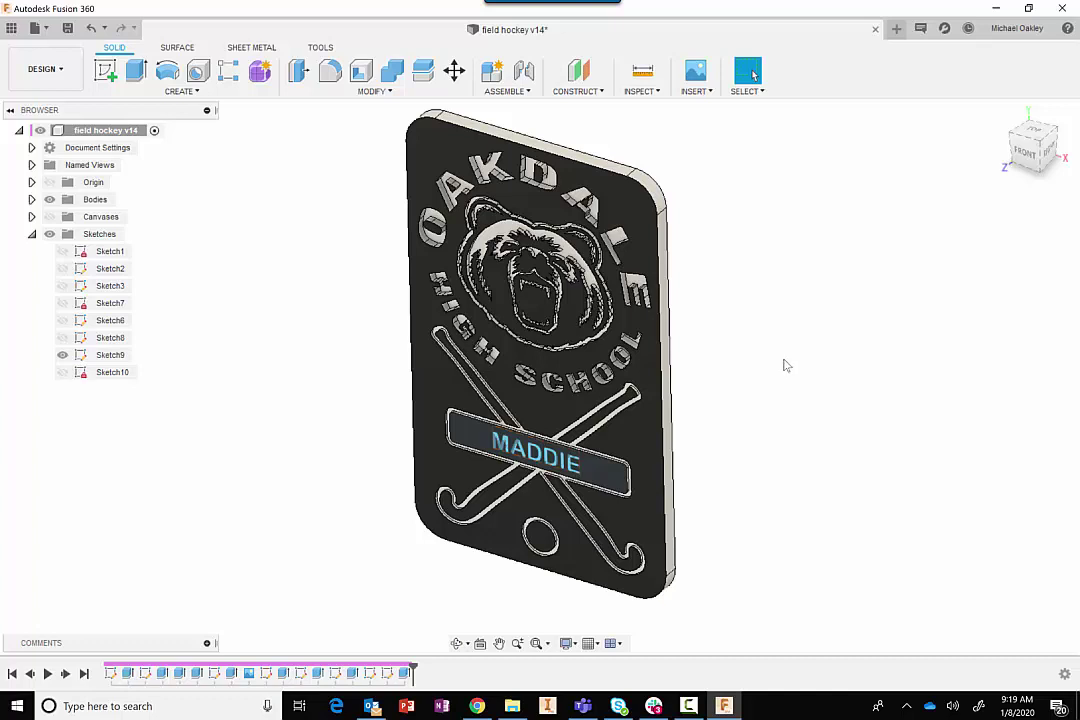
{"action": "mouse_move", "coordinate": [785, 366]}
{"action": "middle_mouse_down", "text": "shift"}
{"action": "mouse_move", "coordinate": [815, 386]}
{"action": "mouse_move", "coordinate": [786, 374]}
{"action": "mouse_move", "coordinate": [803, 321]}
{"action": "mouse_move", "coordinate": [784, 381]}
{"action": "mouse_move", "coordinate": [793, 364]}
{"action": "middle_mouse_up", "text": "shift"}
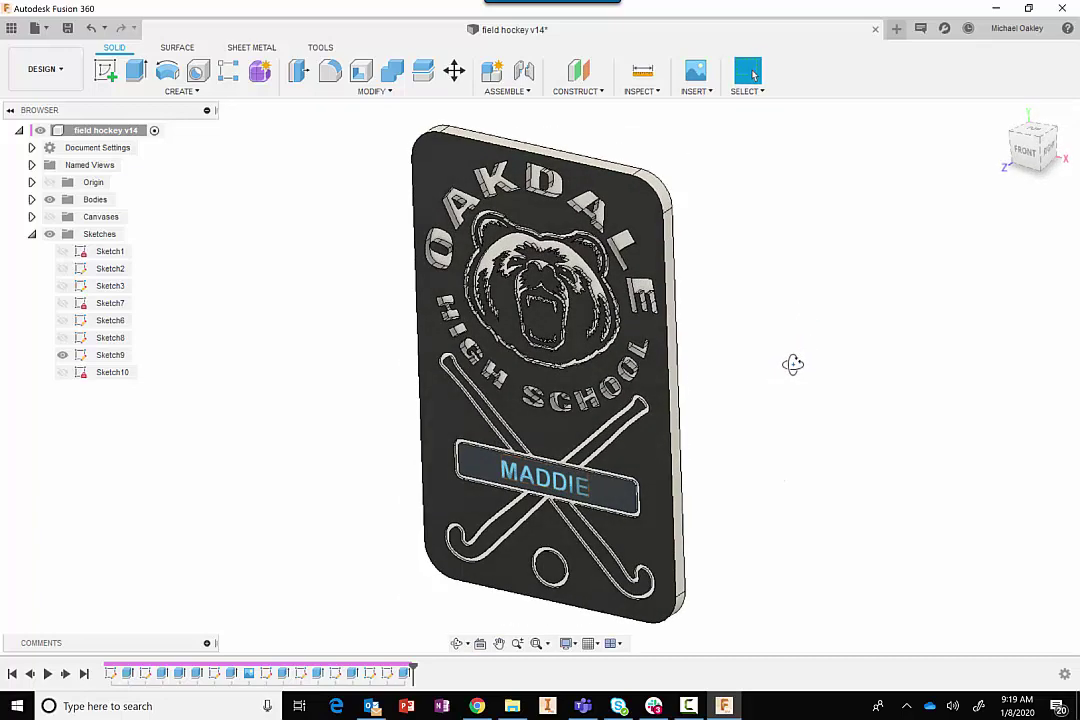